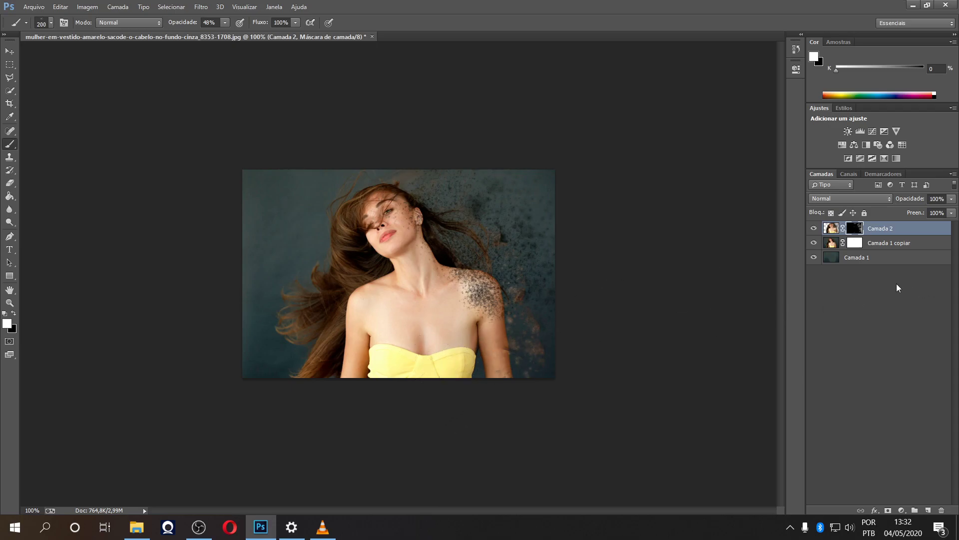
# - Close the edited portrait without saving and reopen the original yellow-dress photo, leaving it without colour management
pyautogui.click(371, 37)
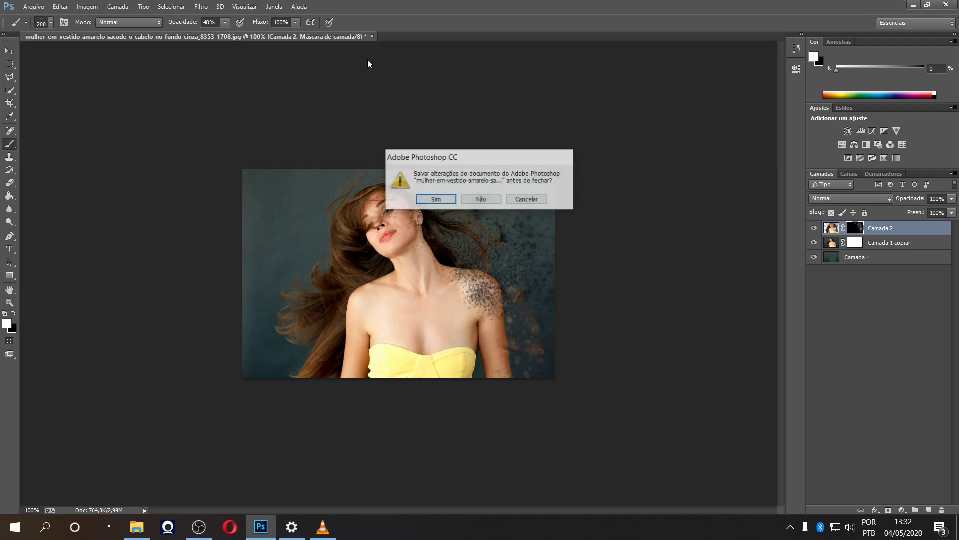
pyautogui.click(481, 200)
pyautogui.click(35, 8)
pyautogui.click(42, 31)
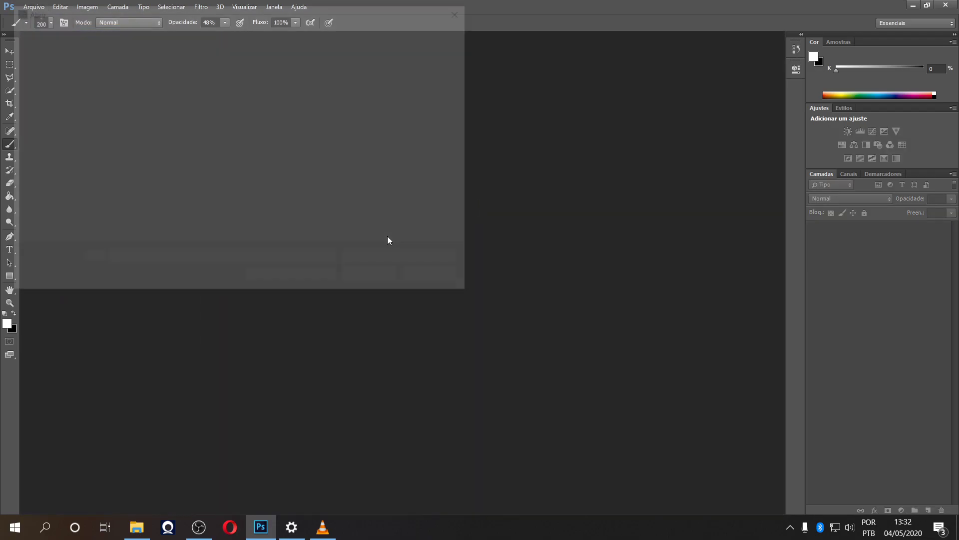
pyautogui.scroll(-10, 215, 215)
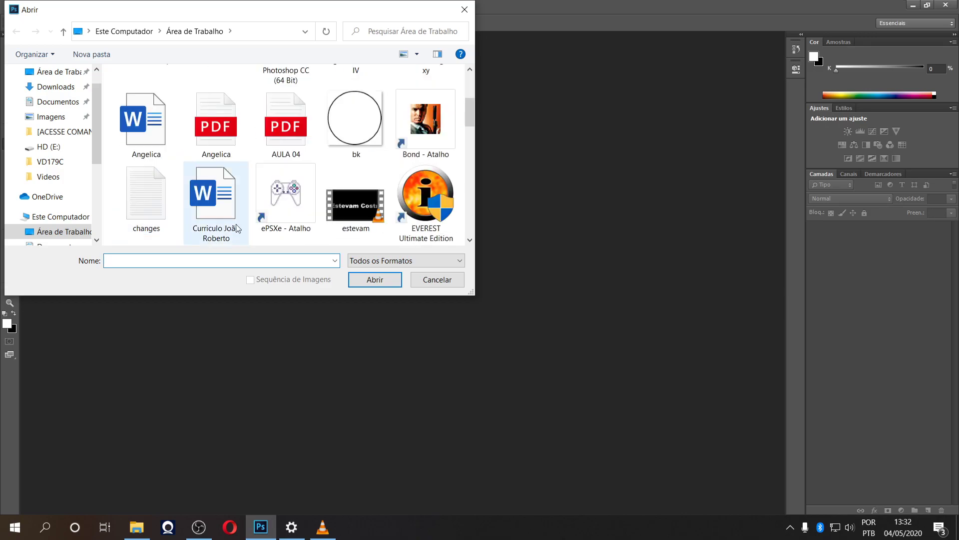
pyautogui.scroll(-2, 326, 223)
pyautogui.click(216, 179)
pyautogui.click(372, 280)
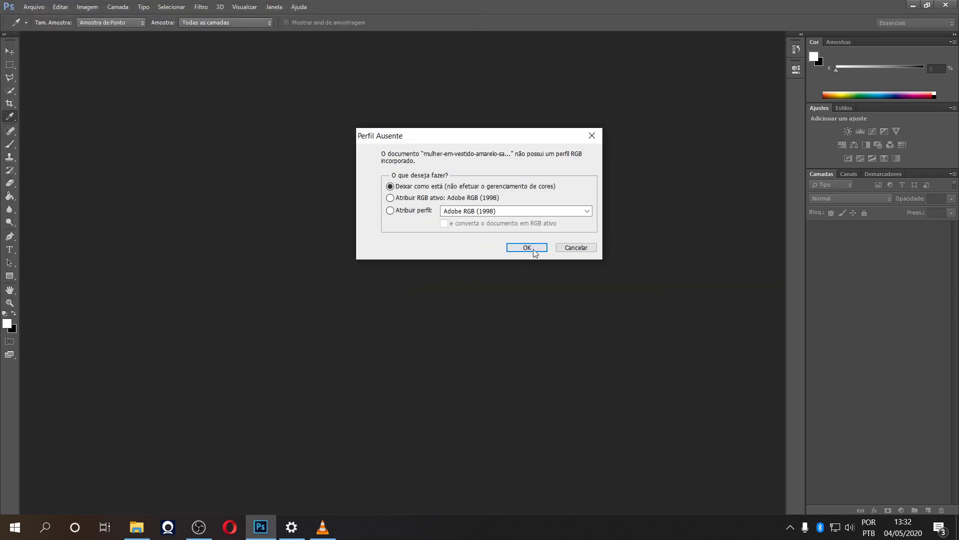
pyautogui.click(530, 251)
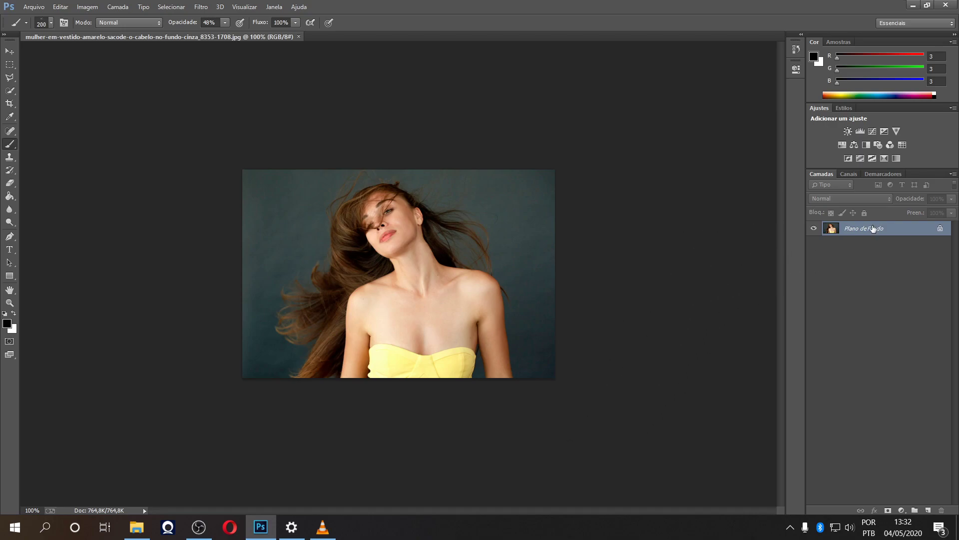
# - Duplicate the background layer and convert the original Plano de Fundo into an unlocked layer named Camada 0
pyautogui.hotkey('ctrl', 'j')
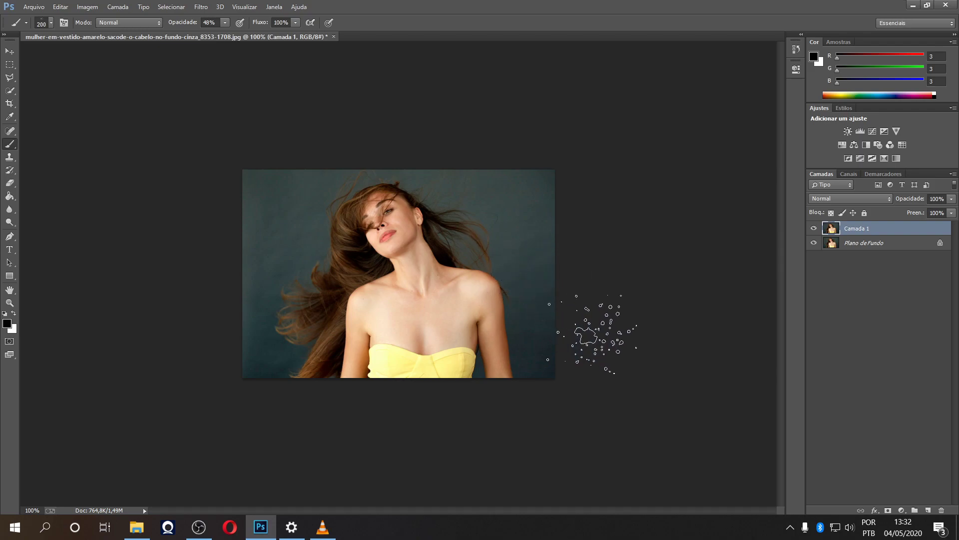
pyautogui.click(875, 244)
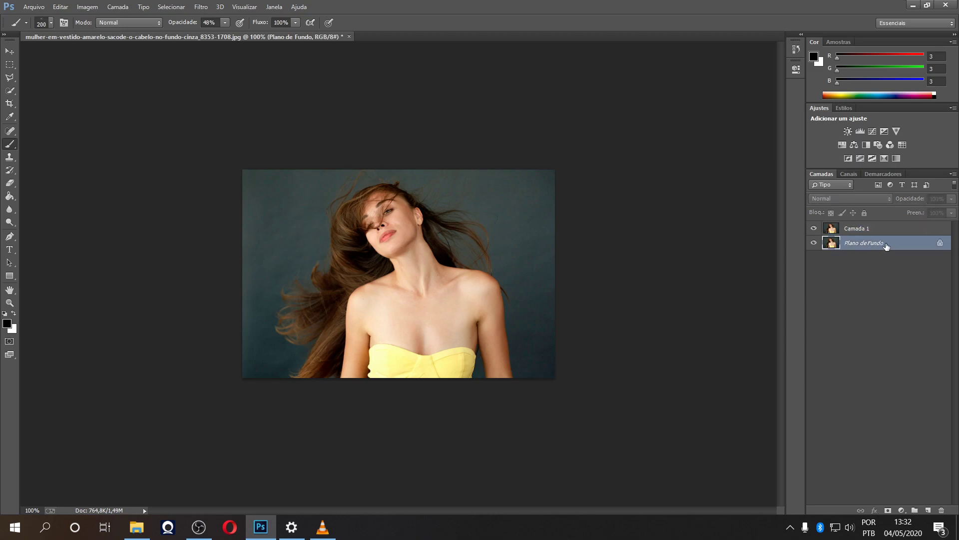
pyautogui.doubleClick(940, 244)
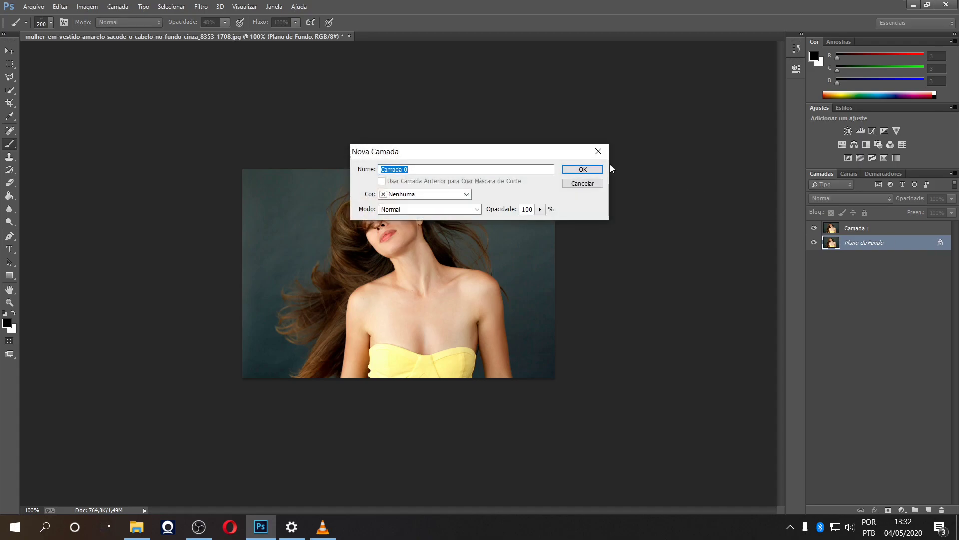
pyautogui.click(574, 169)
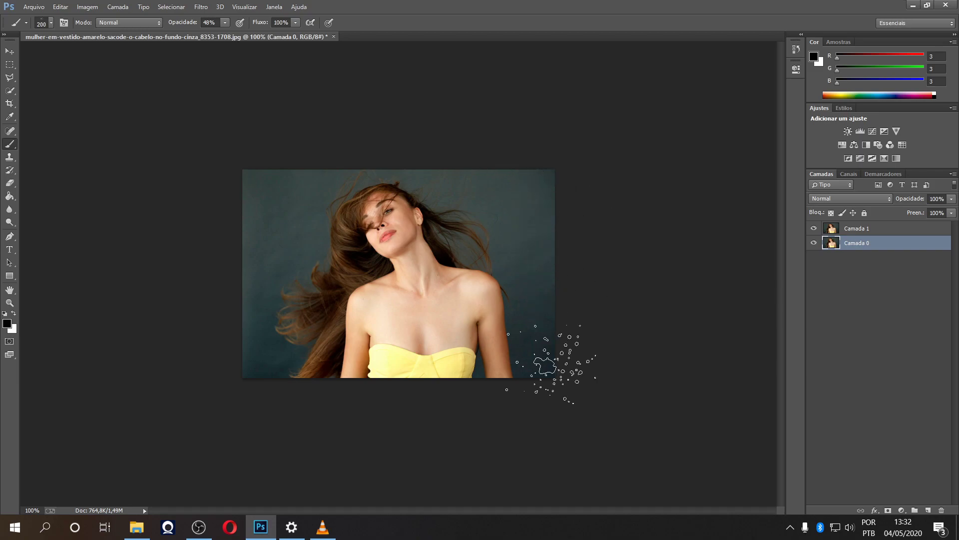
# - Outline the woman and her hair loosely on Camada 0 with a closed Polygonal Lasso selection
pyautogui.click(9, 83)
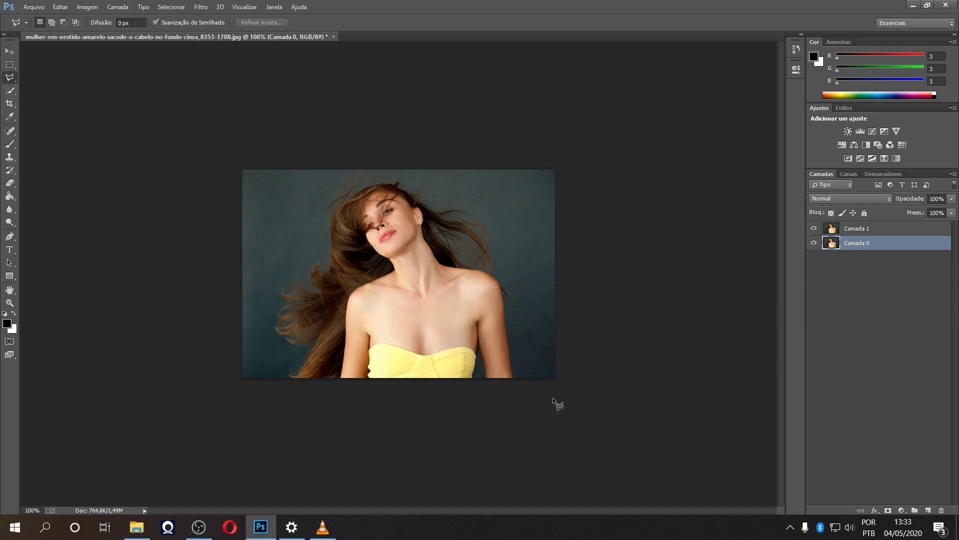
pyautogui.click(516, 384)
pyautogui.click(511, 293)
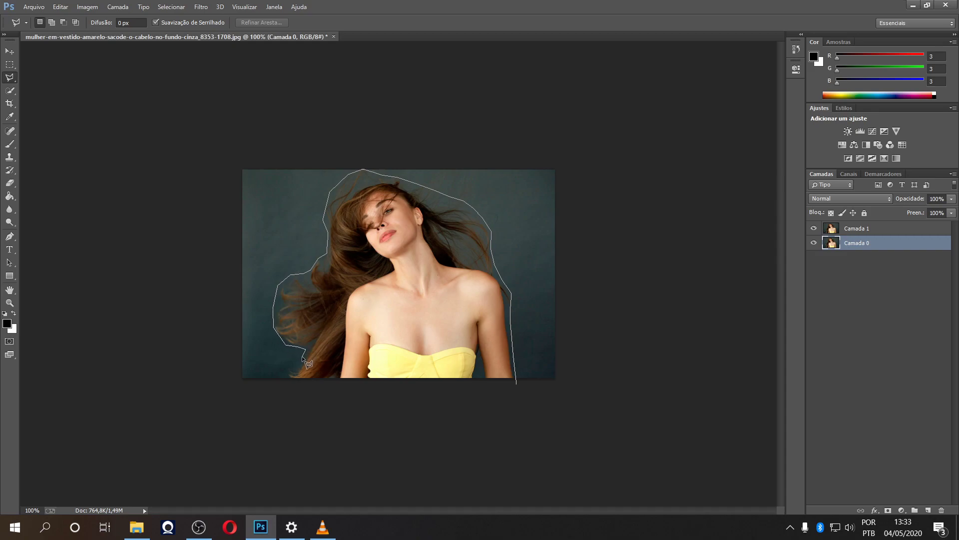
pyautogui.click(291, 366)
pyautogui.click(286, 377)
pyautogui.click(295, 385)
pyautogui.click(516, 384)
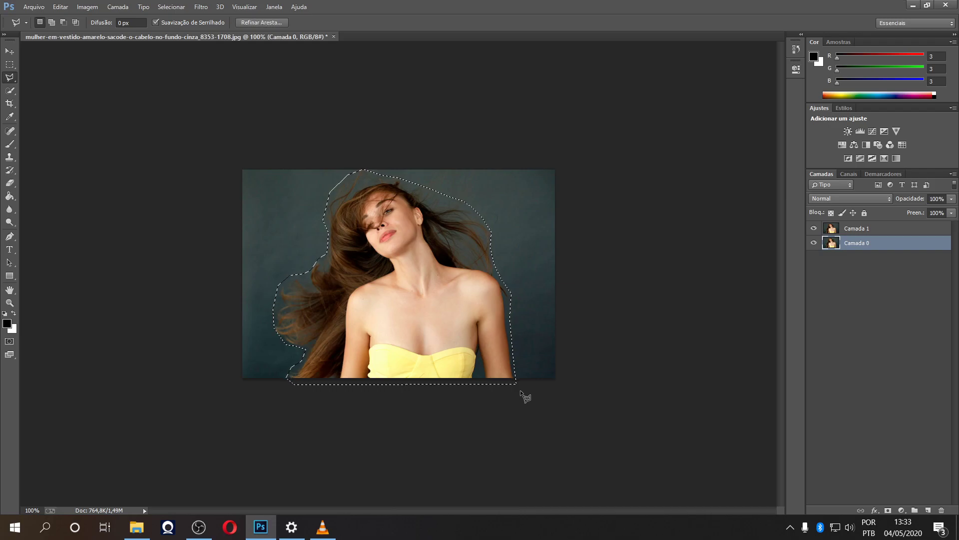
# - Fill the selection on Camada 0 using Sensível a conteúdo at 100% opacity, and deselect it with Camada 1 hidden
pyautogui.rightClick(407, 242)
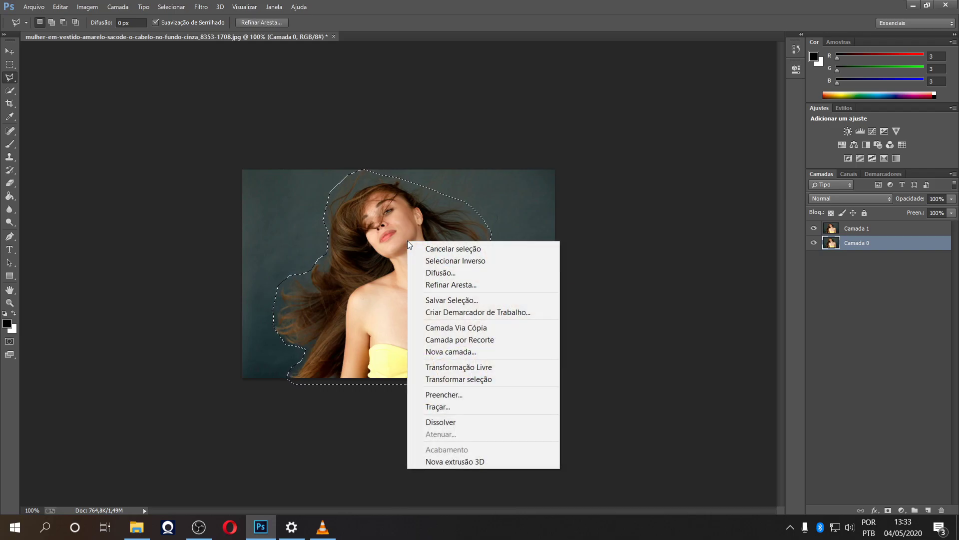
pyautogui.click(445, 394)
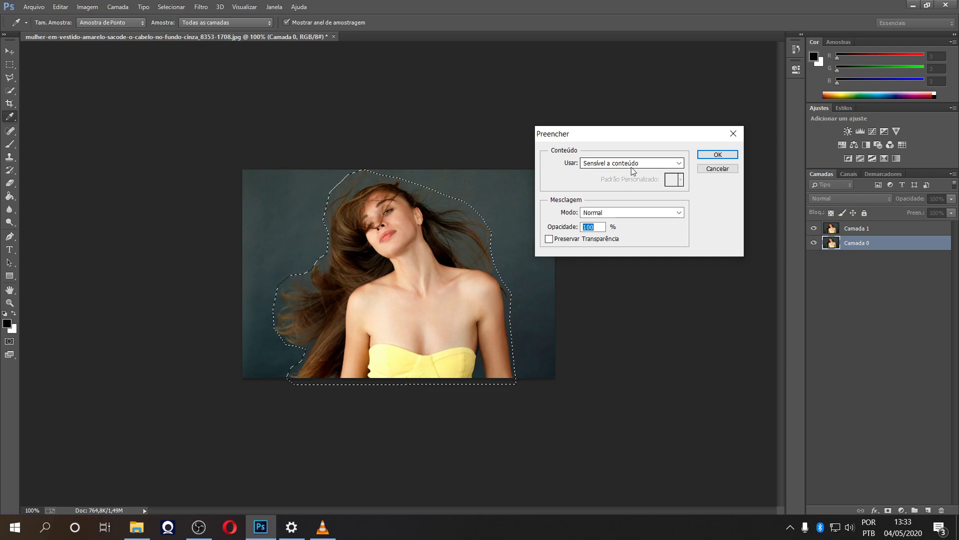
pyautogui.click(715, 154)
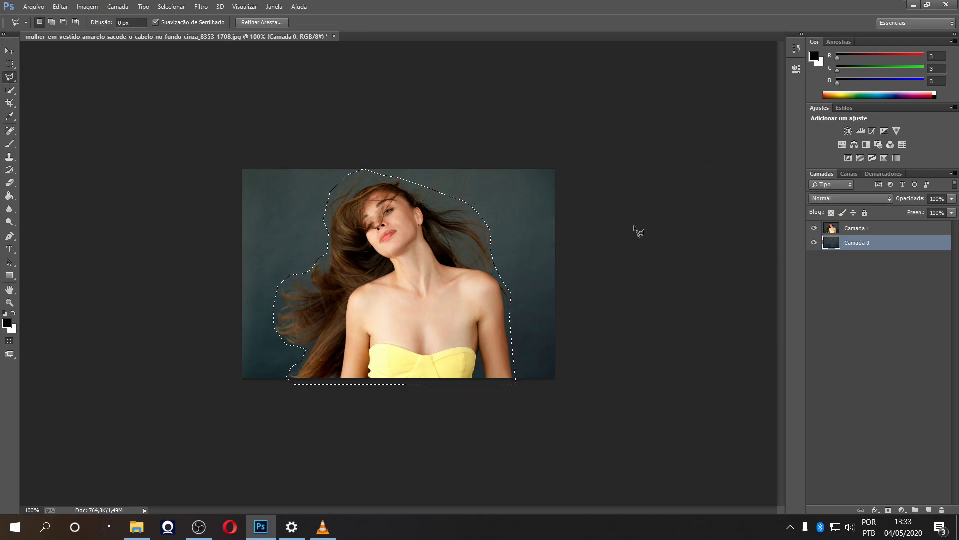
pyautogui.click(814, 229)
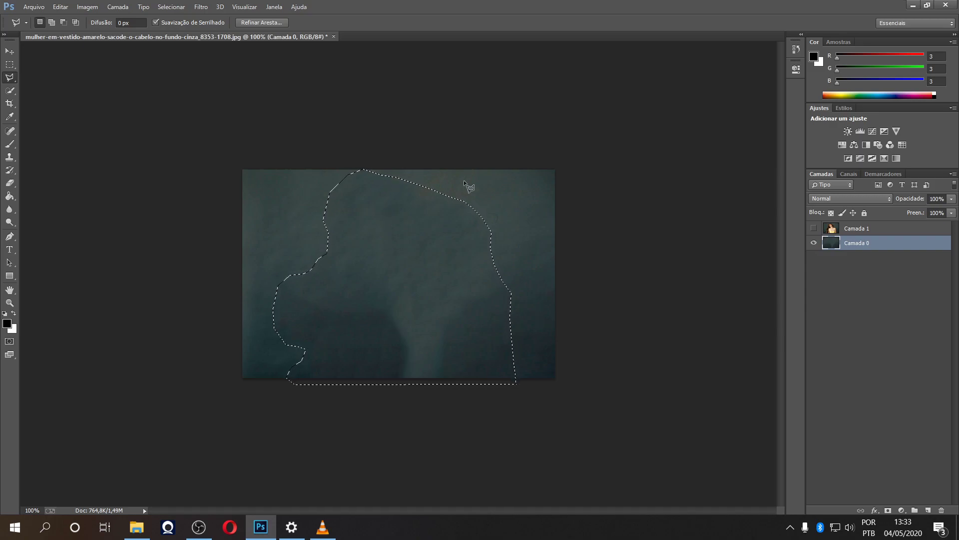
pyautogui.hotkey('ctrl', 'd')
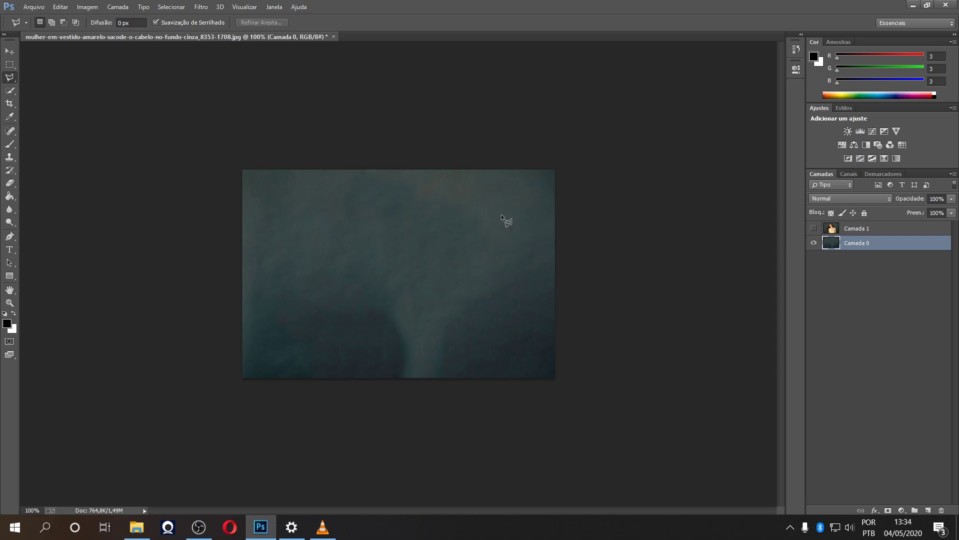
# - Lasso the discoloured patch along the upper edge of Camada 0, fill it with Sensível a conteúdo, and deselect
pyautogui.click(344, 148)
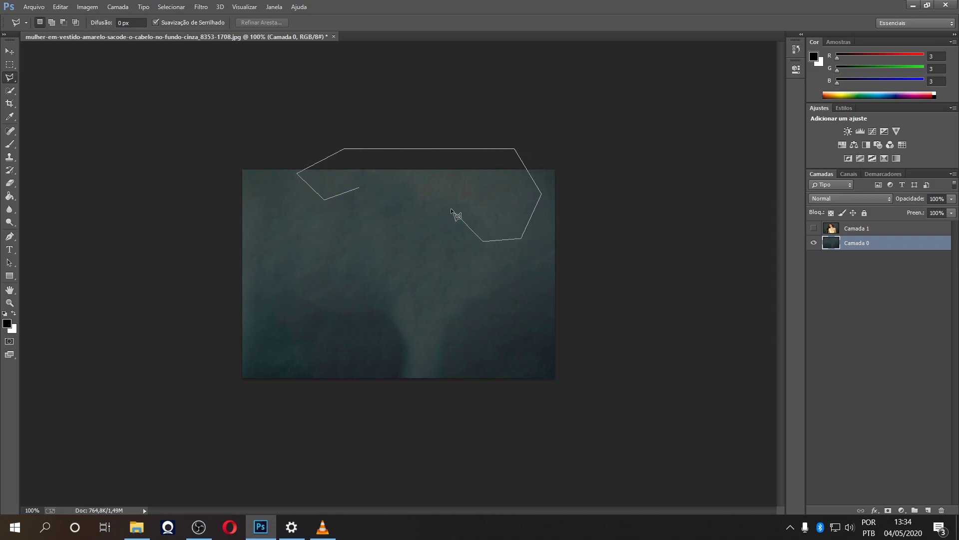
pyautogui.doubleClick(360, 187)
pyautogui.rightClick(415, 181)
pyautogui.click(469, 334)
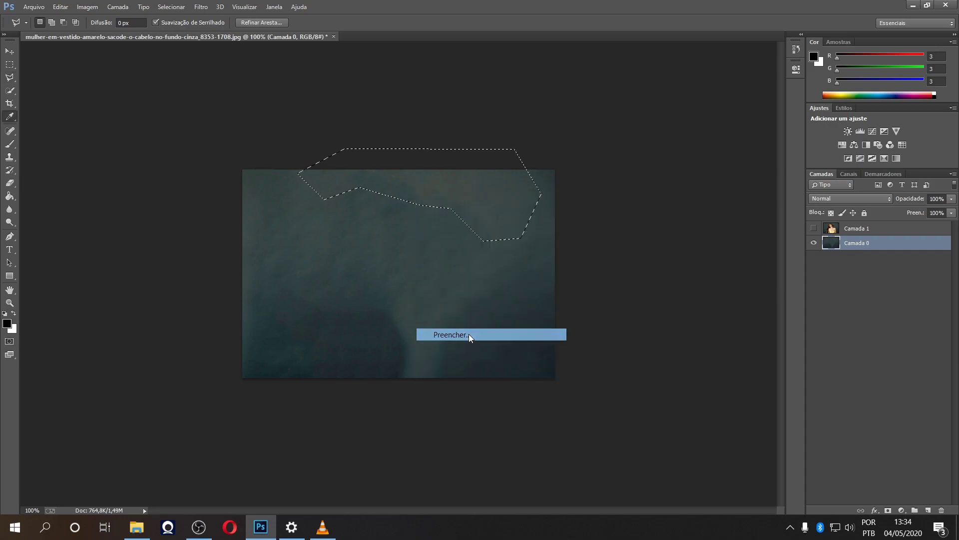
pyautogui.click(715, 156)
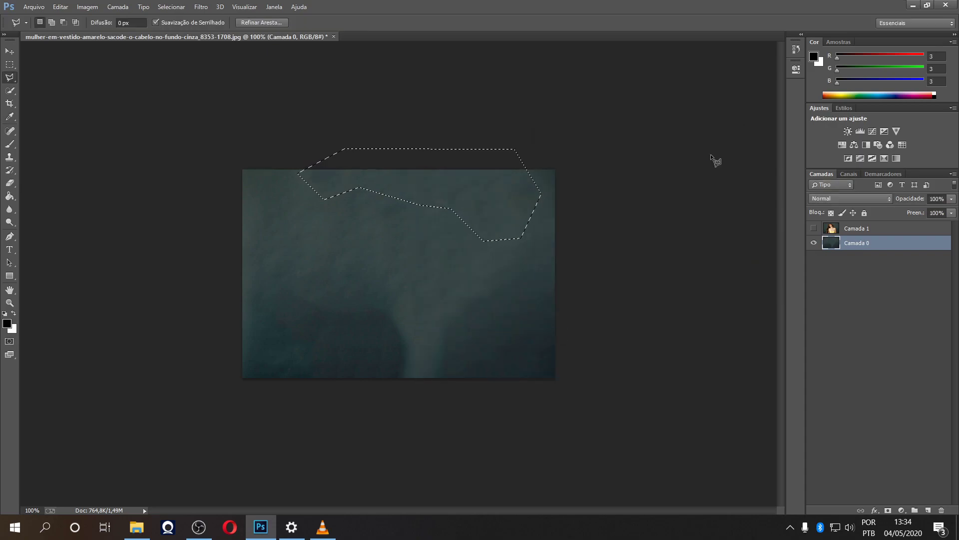
pyautogui.hotkey('ctrl', 'd')
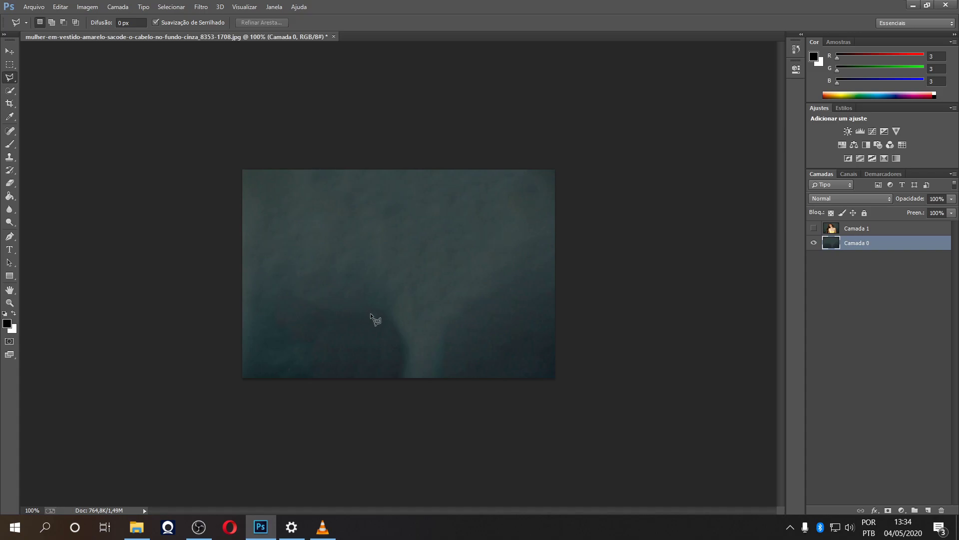
# - Show Camada 1 again and trace a closed Polygonal Lasso selection around the woman and her flying hair
pyautogui.click(813, 229)
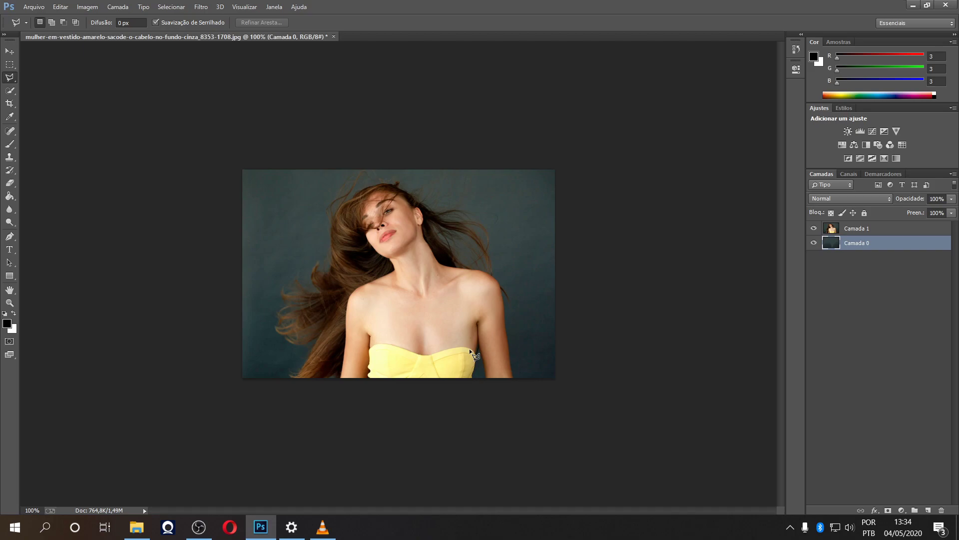
pyautogui.click(516, 384)
pyautogui.click(307, 281)
pyautogui.click(300, 280)
pyautogui.click(295, 276)
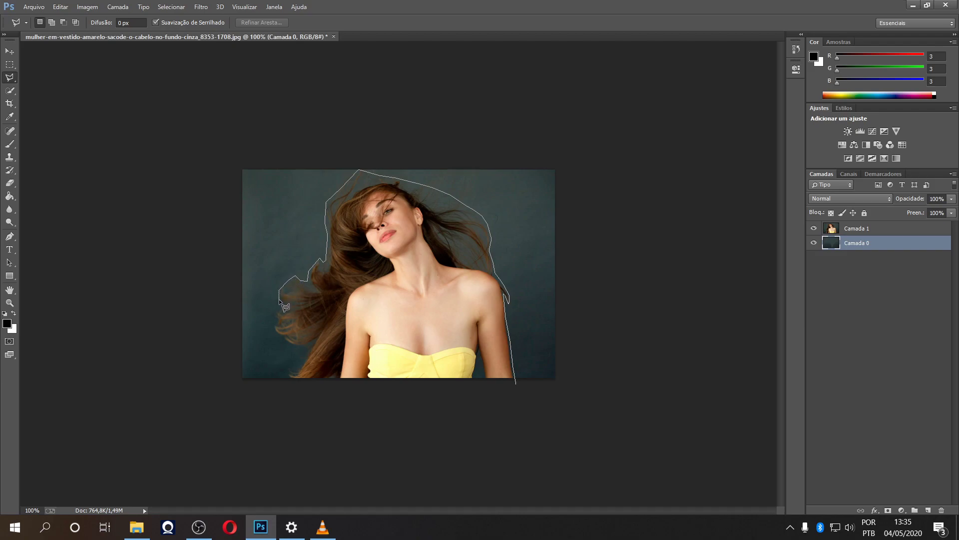
pyautogui.click(294, 346)
pyautogui.click(295, 365)
pyautogui.click(286, 370)
pyautogui.click(286, 380)
pyautogui.click(290, 385)
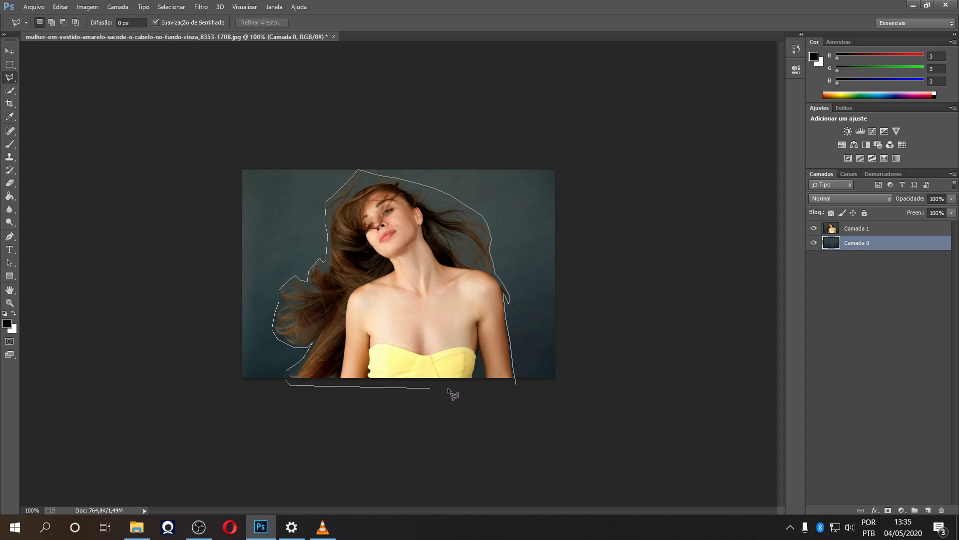
pyautogui.click(514, 385)
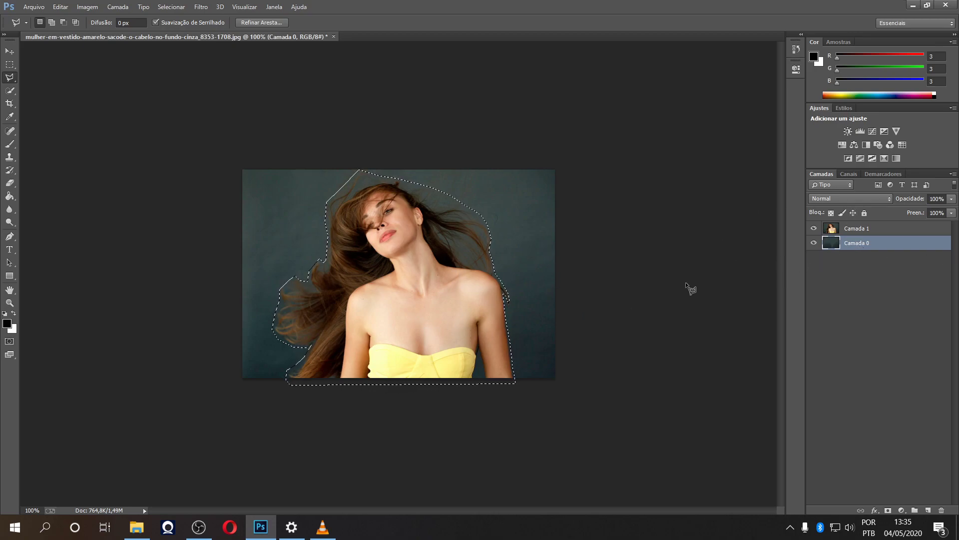
# - Copy the selected woman from Camada 1 onto a new layer and open that layer in the Liquify (Dissolver) filter
pyautogui.click(866, 232)
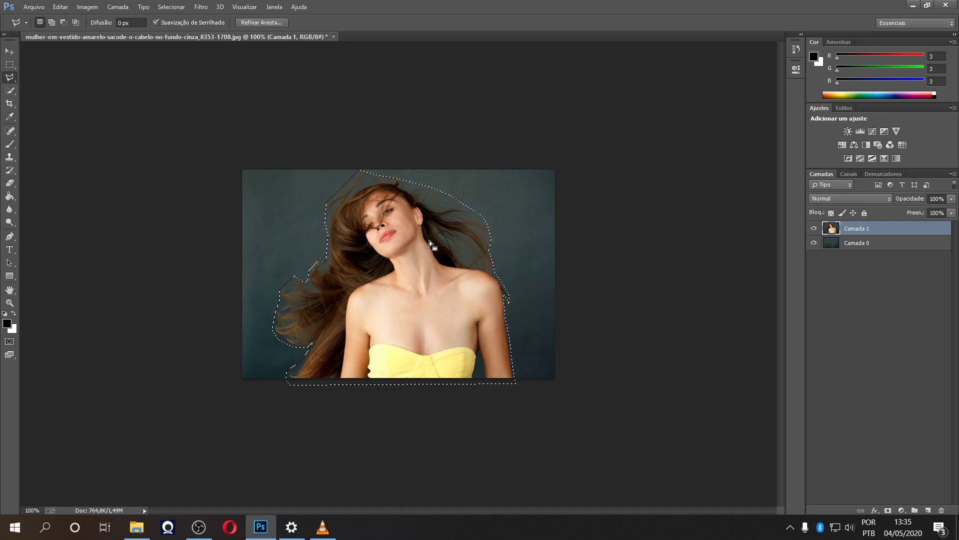
pyautogui.hotkey('ctrl', 'j')
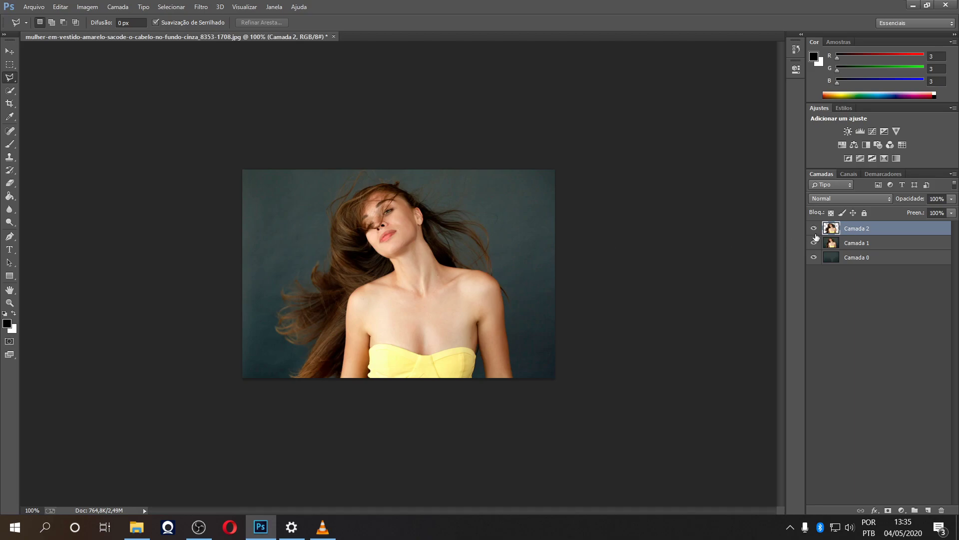
pyautogui.click(851, 244)
pyautogui.click(852, 232)
pyautogui.click(201, 7)
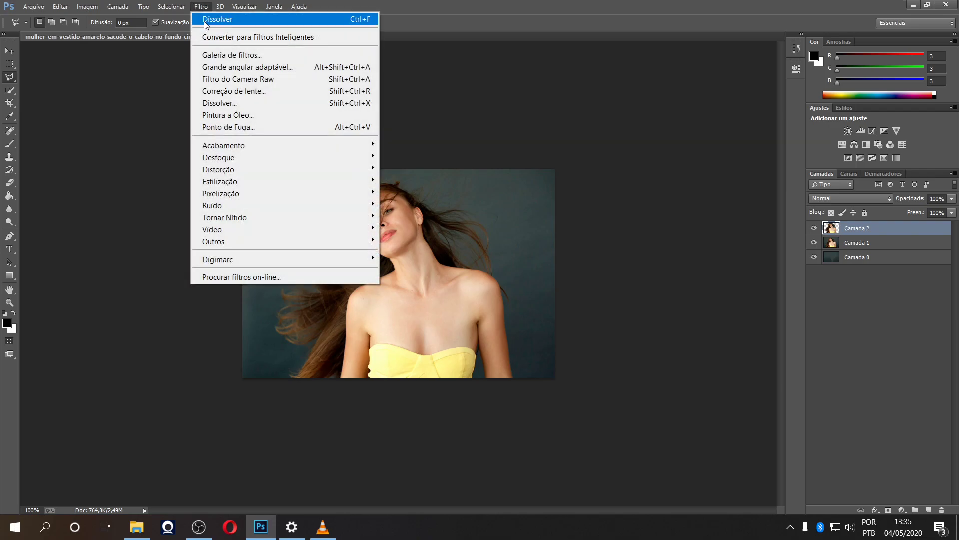
pyautogui.click(253, 111)
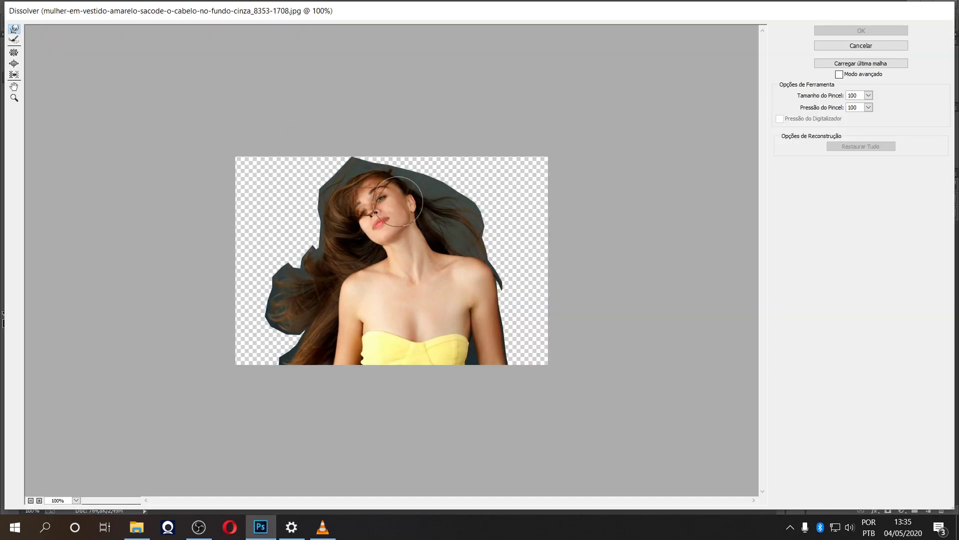
pyautogui.moveTo(417, 200)
pyautogui.mouseDown()
pyautogui.moveTo(394, 193)
pyautogui.moveTo(410, 180)
pyautogui.moveTo(391, 180)
pyautogui.moveTo(410, 169)
pyautogui.moveTo(413, 195)
pyautogui.moveTo(426, 198)
pyautogui.moveTo(422, 223)
pyautogui.moveTo(447, 213)
pyautogui.moveTo(417, 234)
pyautogui.moveTo(452, 232)
pyautogui.moveTo(437, 250)
pyautogui.moveTo(479, 242)
pyautogui.moveTo(441, 250)
pyautogui.moveTo(436, 221)
pyautogui.moveTo(465, 211)
pyautogui.moveTo(439, 202)
pyautogui.moveTo(469, 186)
pyautogui.moveTo(425, 189)
pyautogui.moveTo(452, 180)
pyautogui.moveTo(424, 176)
pyautogui.moveTo(456, 165)
pyautogui.moveTo(417, 166)
pyautogui.moveTo(460, 153)
pyautogui.mouseUp()
pyautogui.moveTo(450, 195)
pyautogui.mouseDown()
pyautogui.moveTo(488, 180)
pyautogui.moveTo(460, 181)
pyautogui.moveTo(483, 162)
pyautogui.moveTo(483, 197)
pyautogui.mouseUp()
pyautogui.moveTo(465, 235)
pyautogui.mouseDown()
pyautogui.moveTo(498, 234)
pyautogui.moveTo(490, 246)
pyautogui.moveTo(472, 234)
pyautogui.moveTo(524, 208)
pyautogui.moveTo(474, 210)
pyautogui.moveTo(518, 198)
pyautogui.moveTo(475, 185)
pyautogui.moveTo(496, 185)
pyautogui.mouseUp()
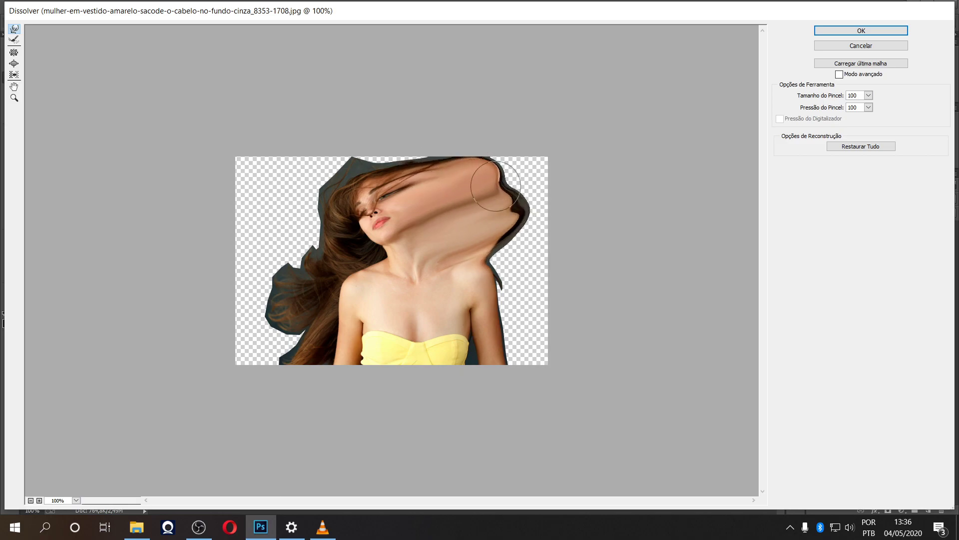
pyautogui.moveTo(465, 257); pyautogui.dragTo(513, 240)
pyautogui.moveTo(485, 290)
pyautogui.mouseDown()
pyautogui.moveTo(501, 276)
pyautogui.moveTo(491, 288)
pyautogui.moveTo(522, 284)
pyautogui.mouseUp()
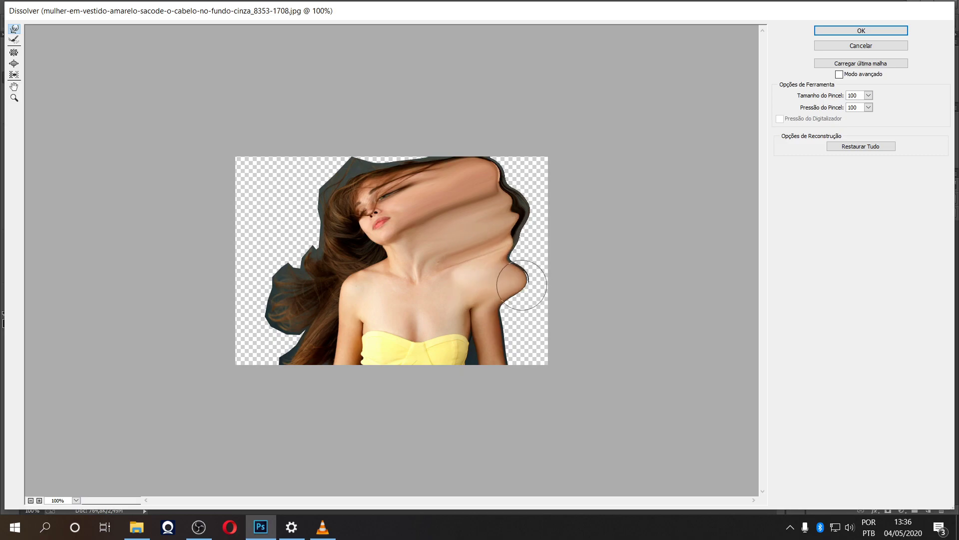
pyautogui.hotkey('ctrl', 'z')
pyautogui.hotkey('ctrl', 'z')
pyautogui.hotkey('ctrl', 'z')
pyautogui.hotkey('ctrl', 'alt', 'z')
pyautogui.hotkey('ctrl', 'alt', 'z')
pyautogui.hotkey('ctrl', 'alt', 'z')
pyautogui.hotkey('ctrl', 'alt', 'z')
pyautogui.hotkey('ctrl', 'alt', 'z')
pyautogui.hotkey('ctrl', 'alt', 'z')
pyautogui.hotkey('ctrl', 'alt', 'z')
pyautogui.hotkey('ctrl', 'alt', 'z')
pyautogui.hotkey('ctrl', 'alt', 'z')
pyautogui.hotkey('ctrl', 'alt', 'z')
pyautogui.hotkey('ctrl', 'alt', 'z')
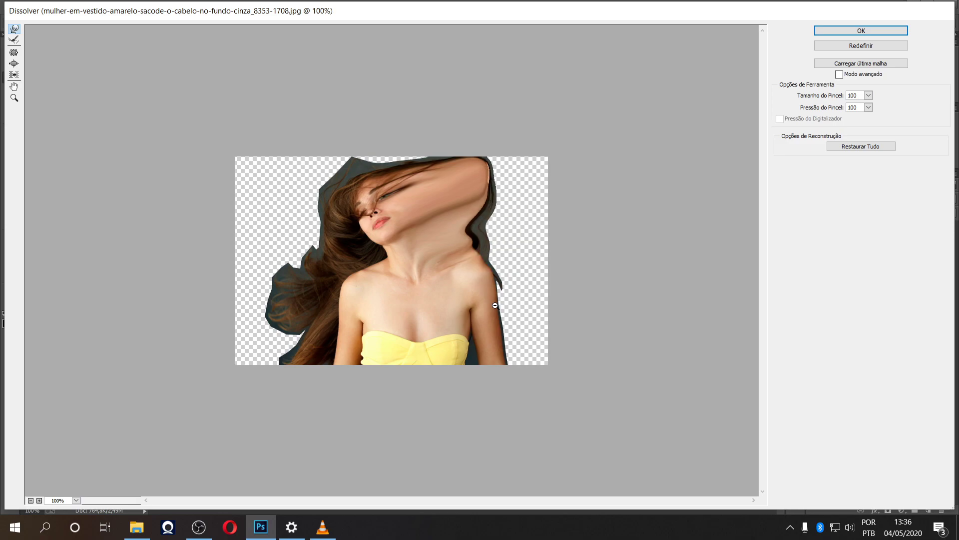
pyautogui.hotkey('ctrl', 'alt', 'z')
pyautogui.hotkey('ctrl', 'alt', 'z')
pyautogui.hotkey('ctrl', 'alt', 'z')
pyautogui.hotkey('ctrl', 'alt', 'z')
pyautogui.hotkey('ctrl', 'alt', 'z')
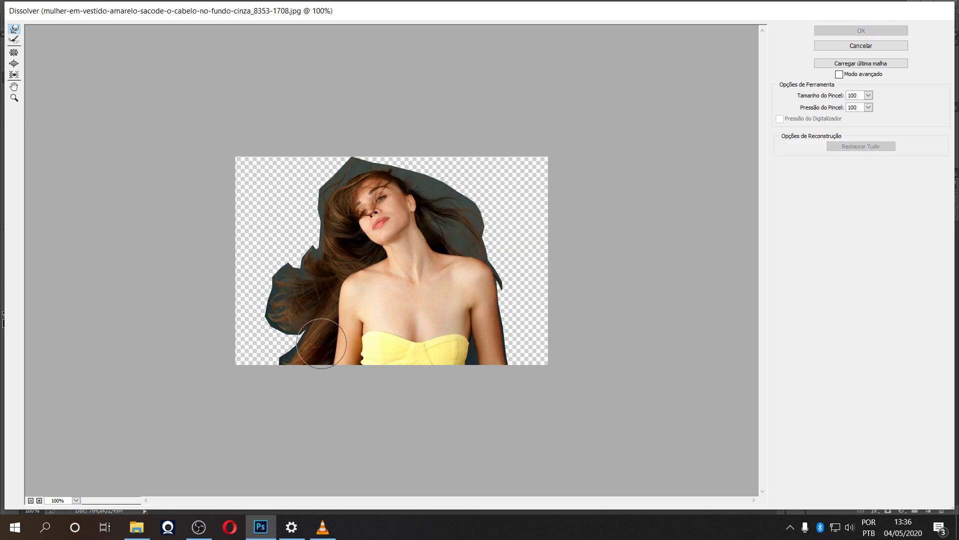
# - Push the lower hair, arm and shoulder on the woman's left-hand side of the picture outward toward the image's left edge in Liquify
pyautogui.moveTo(262, 352); pyautogui.dragTo(262, 353)
pyautogui.moveTo(331, 334)
pyautogui.mouseDown()
pyautogui.moveTo(269, 335)
pyautogui.moveTo(314, 321)
pyautogui.moveTo(254, 327)
pyautogui.moveTo(310, 344)
pyautogui.moveTo(250, 348)
pyautogui.mouseUp()
pyautogui.moveTo(310, 351); pyautogui.dragTo(265, 356)
pyautogui.moveTo(314, 322); pyautogui.dragTo(258, 326)
pyautogui.moveTo(342, 306); pyautogui.dragTo(253, 299)
pyautogui.moveTo(342, 278)
pyautogui.mouseDown()
pyautogui.moveTo(266, 275)
pyautogui.moveTo(267, 254)
pyautogui.mouseUp()
pyautogui.moveTo(363, 254); pyautogui.dragTo(250, 244)
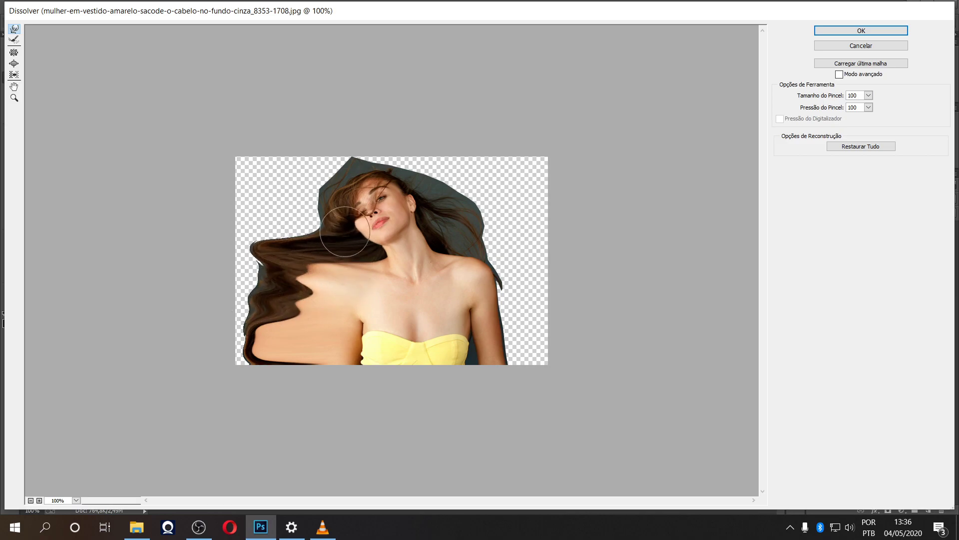
# - Smear the upper hair and face toward the image's left edge, even out the stretched areas, and apply the Liquify filter
pyautogui.moveTo(354, 231); pyautogui.dragTo(282, 226)
pyautogui.moveTo(394, 245)
pyautogui.mouseDown()
pyautogui.moveTo(312, 243)
pyautogui.moveTo(363, 256)
pyautogui.moveTo(308, 249)
pyautogui.moveTo(339, 232)
pyautogui.moveTo(277, 220)
pyautogui.mouseUp()
pyautogui.moveTo(336, 216)
pyautogui.mouseDown()
pyautogui.moveTo(266, 196)
pyautogui.moveTo(342, 205)
pyautogui.moveTo(281, 186)
pyautogui.moveTo(324, 181)
pyautogui.moveTo(273, 167)
pyautogui.mouseUp()
pyautogui.moveTo(337, 170)
pyautogui.mouseDown()
pyautogui.moveTo(283, 154)
pyautogui.moveTo(341, 180)
pyautogui.moveTo(262, 176)
pyautogui.moveTo(292, 196)
pyautogui.moveTo(244, 200)
pyautogui.mouseUp()
pyautogui.moveTo(315, 222)
pyautogui.mouseDown()
pyautogui.moveTo(270, 236)
pyautogui.moveTo(284, 248)
pyautogui.moveTo(257, 270)
pyautogui.moveTo(284, 280)
pyautogui.moveTo(256, 300)
pyautogui.moveTo(292, 309)
pyautogui.moveTo(254, 333)
pyautogui.moveTo(271, 345)
pyautogui.moveTo(251, 357)
pyautogui.mouseUp()
pyautogui.moveTo(280, 327); pyautogui.dragTo(251, 316)
pyautogui.moveTo(290, 239); pyautogui.dragTo(257, 234)
pyautogui.moveTo(346, 229)
pyautogui.mouseDown()
pyautogui.moveTo(299, 220)
pyautogui.moveTo(348, 220)
pyautogui.moveTo(317, 210)
pyautogui.moveTo(356, 218)
pyautogui.moveTo(316, 218)
pyautogui.moveTo(336, 210)
pyautogui.moveTo(300, 201)
pyautogui.moveTo(346, 191)
pyautogui.moveTo(310, 185)
pyautogui.moveTo(319, 175)
pyautogui.moveTo(281, 173)
pyautogui.mouseUp()
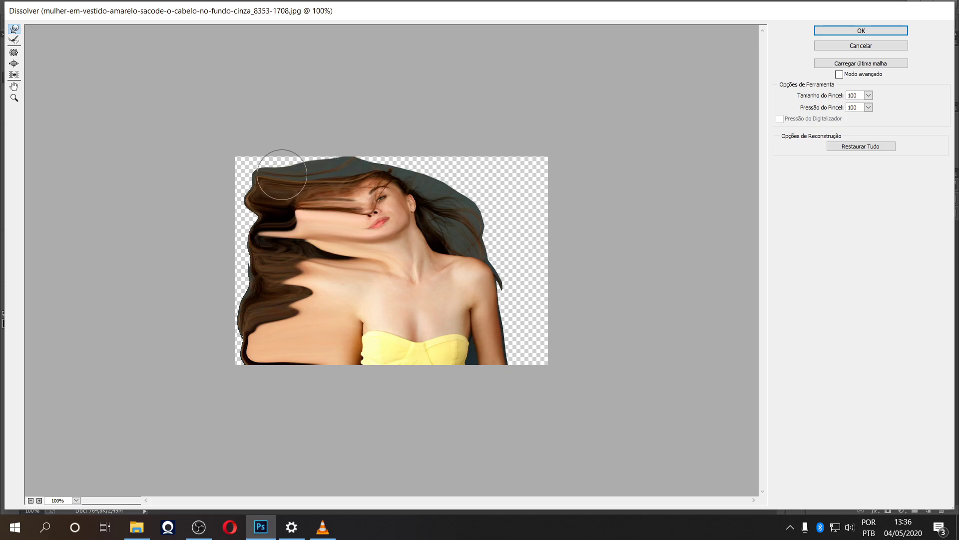
pyautogui.click(849, 33)
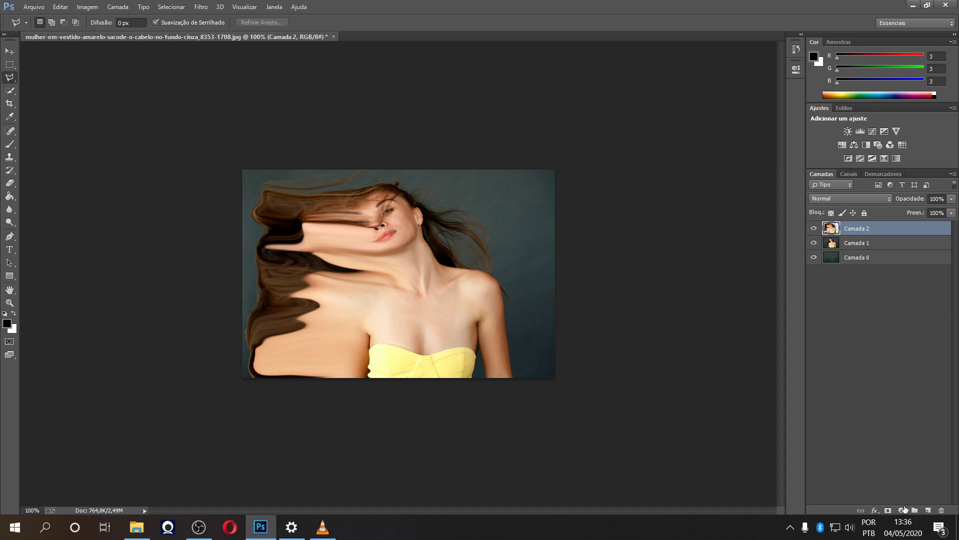
# - Add a layer mask to Camada 2, fill it with black, and make white the foreground colour
pyautogui.click(888, 510)
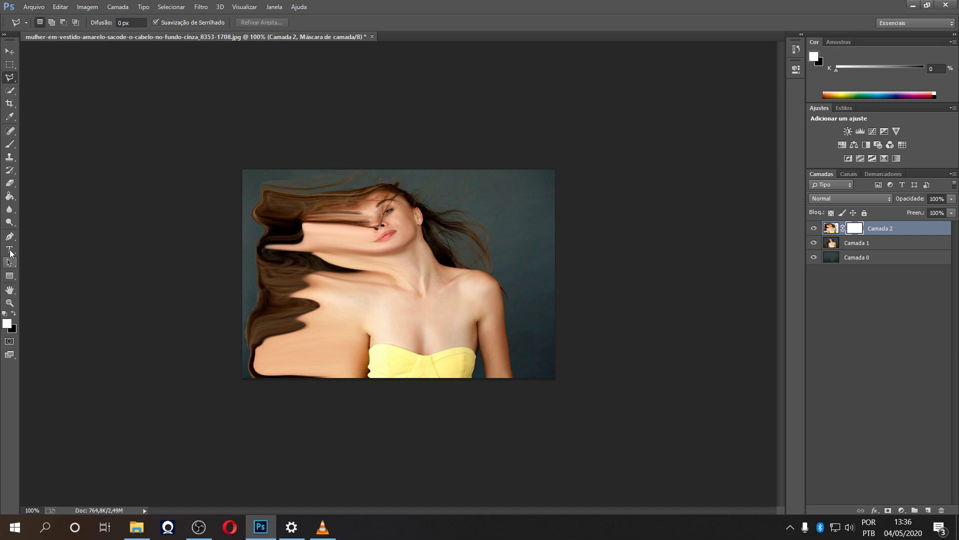
pyautogui.click(9, 196)
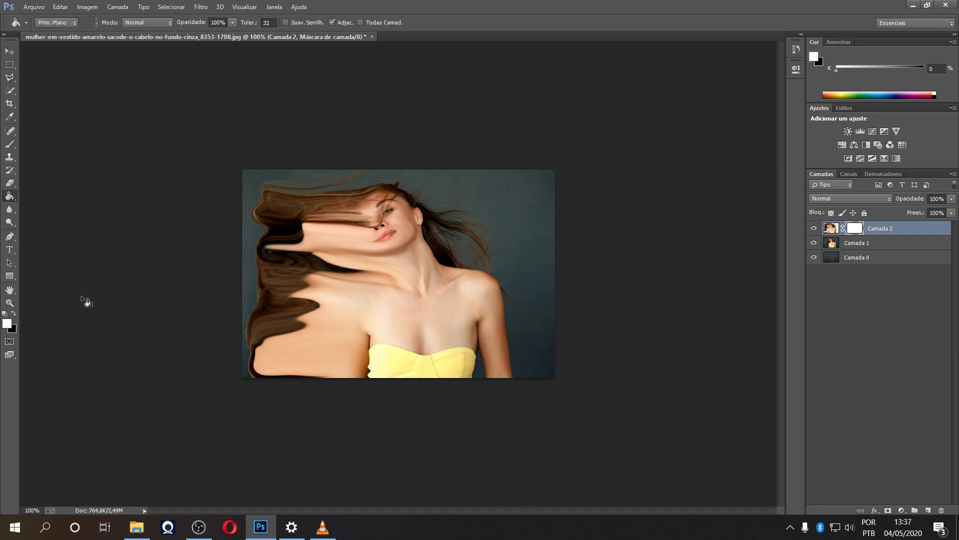
pyautogui.click(14, 314)
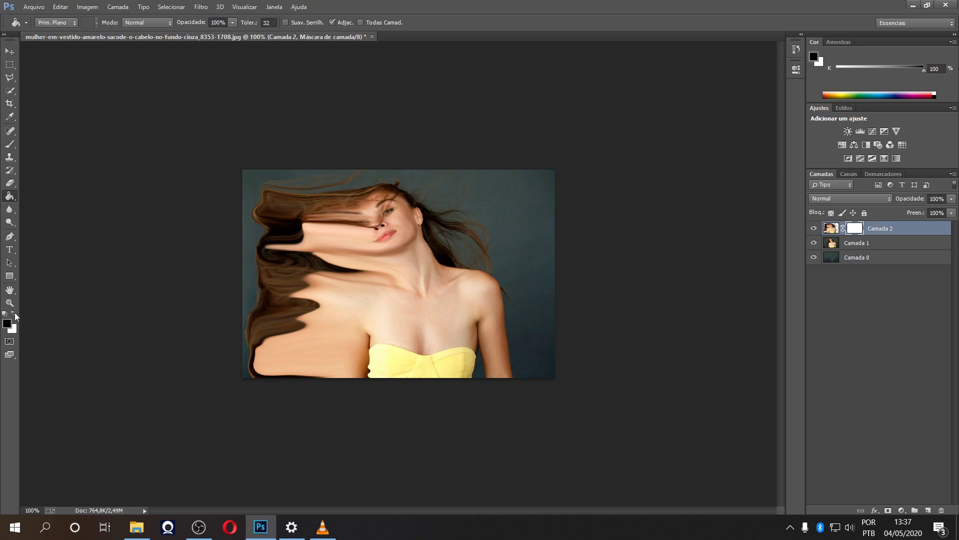
pyautogui.click(471, 242)
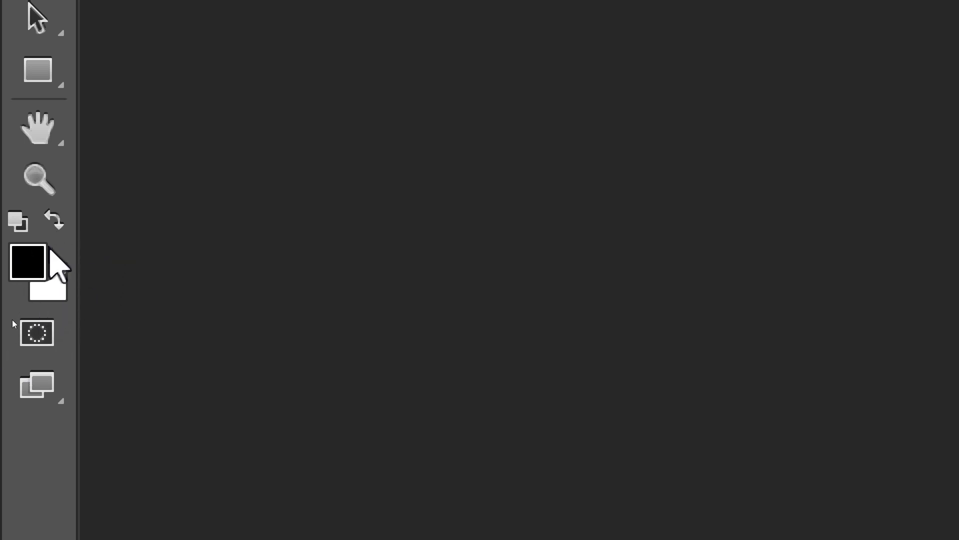
pyautogui.click(58, 219)
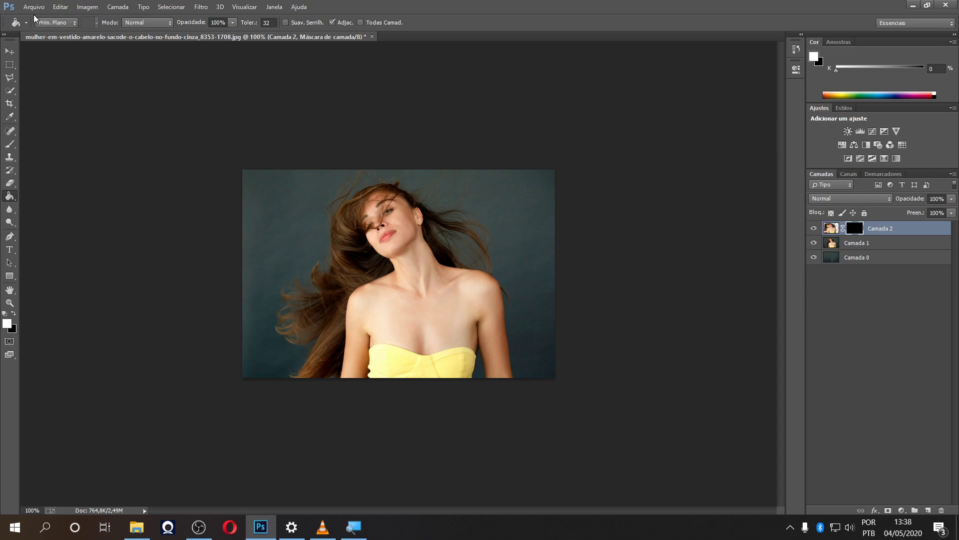
# - Choose a 2500 px particle tip for the Brush tool and set its size to 30 px
pyautogui.click(11, 144)
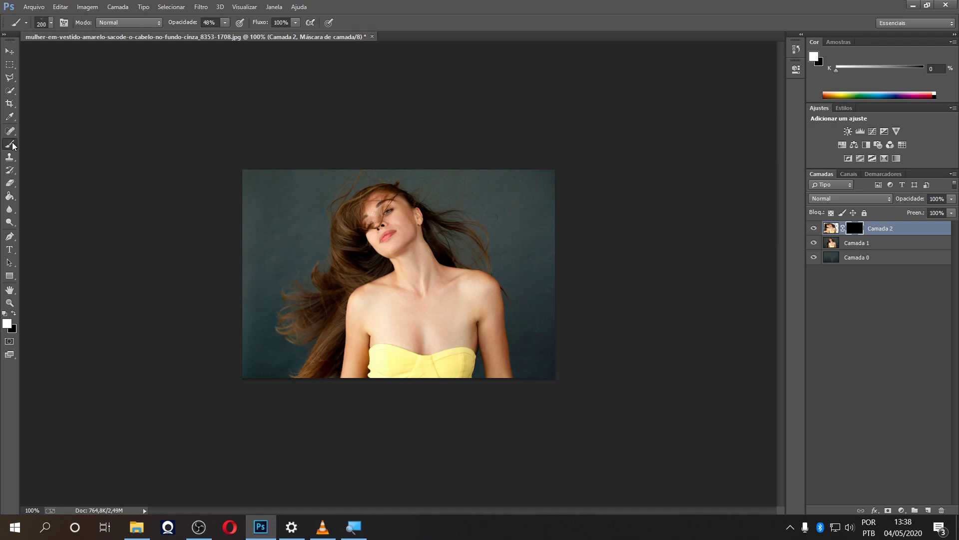
pyautogui.click(51, 23)
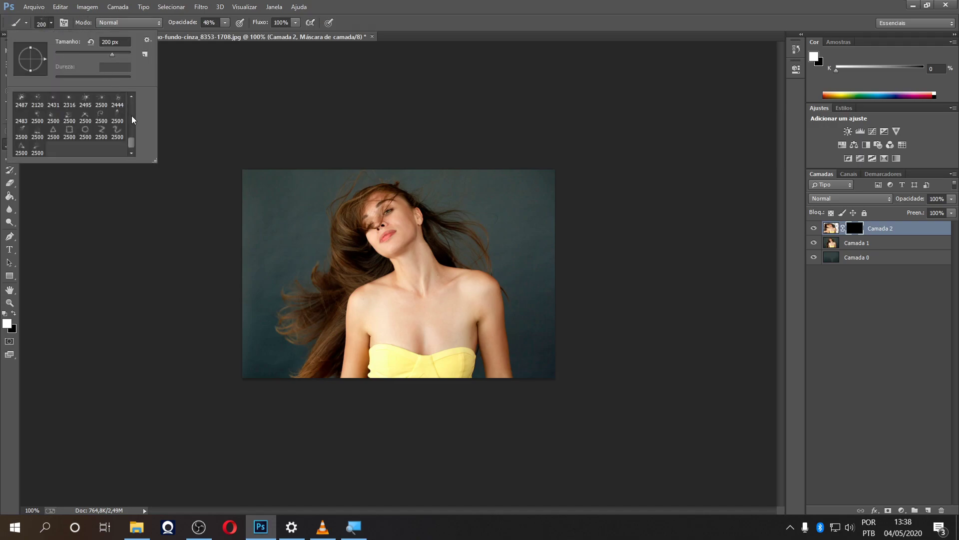
pyautogui.moveTo(136, 142); pyautogui.dragTo(134, 135)
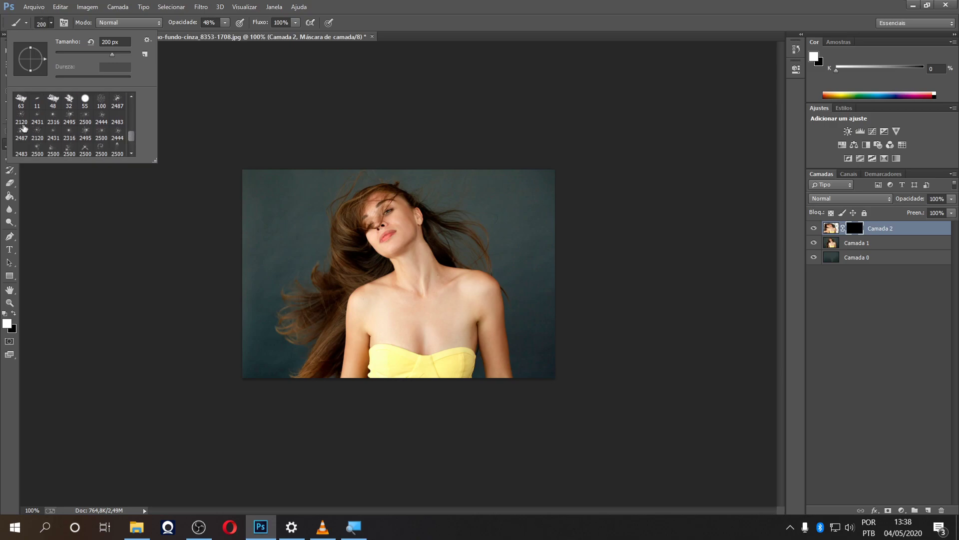
pyautogui.scroll(-2, 60, 139)
pyautogui.scroll(-1, 60, 140)
pyautogui.scroll(1, 44, 130)
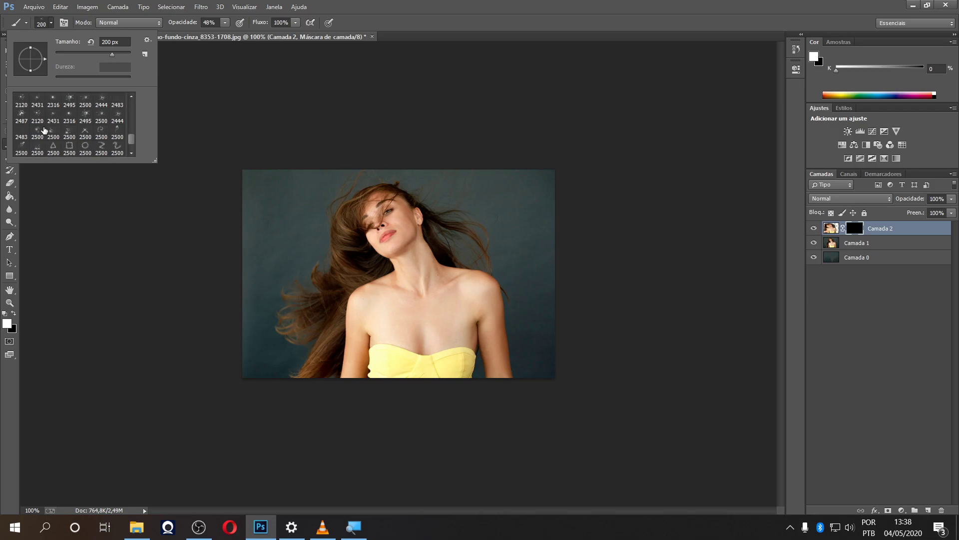
pyautogui.scroll(-1, 50, 125)
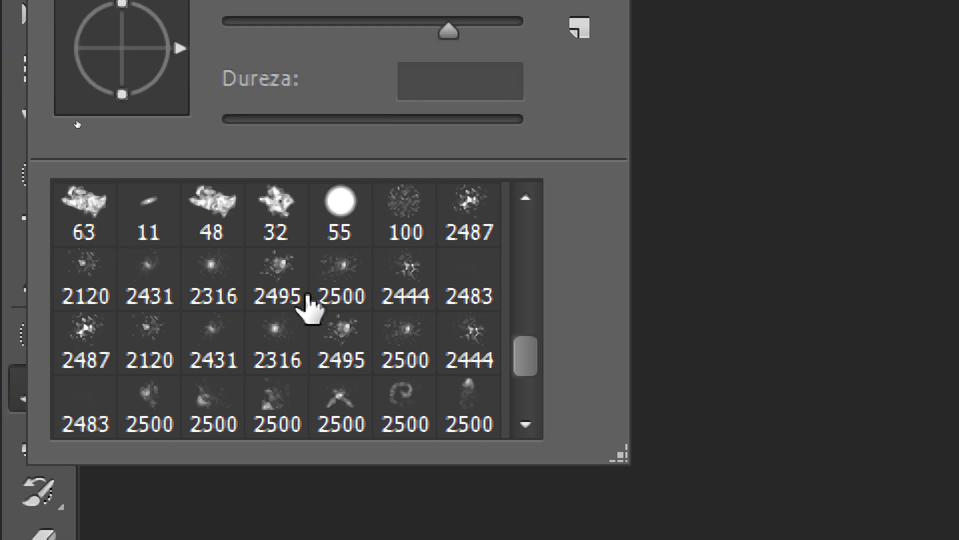
pyautogui.scroll(-2, 311, 382)
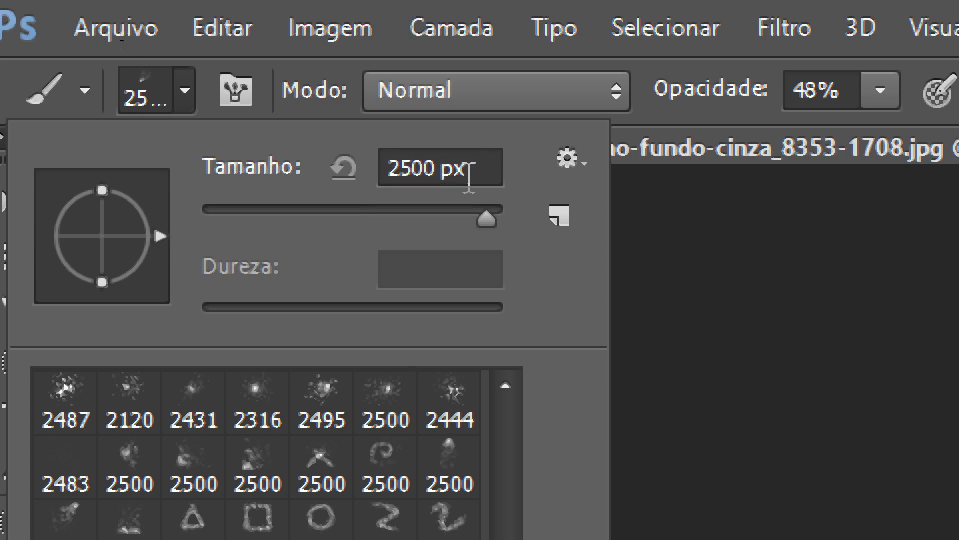
pyautogui.moveTo(441, 169); pyautogui.dragTo(414, 168)
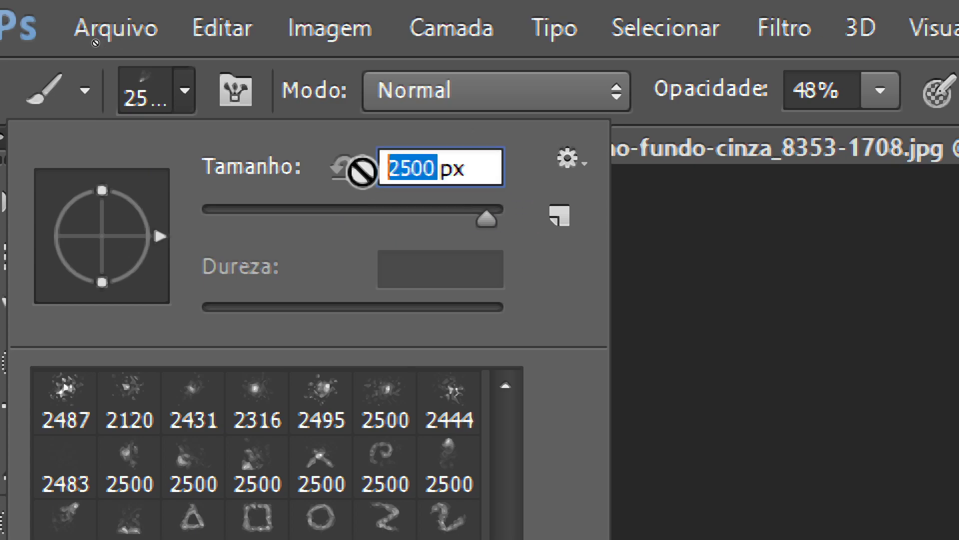
pyautogui.write('30')
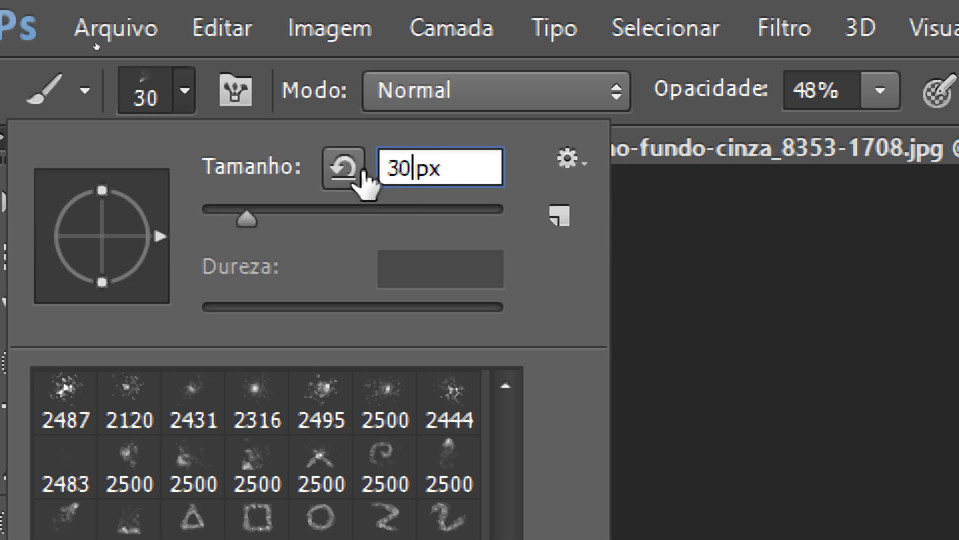
pyautogui.press('Return')
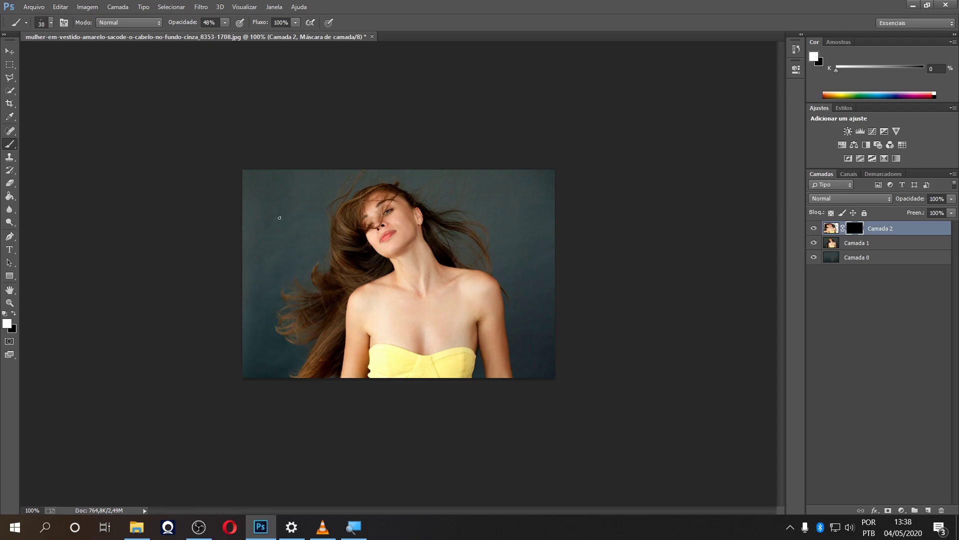
# - Resize the particle brush to 250 px for painting on Camada 2's mask
pyautogui.press(']')
pyautogui.press(']')
pyautogui.press(']')
pyautogui.press(']')
pyautogui.press(']')
pyautogui.press(']')
pyautogui.press(']')
pyautogui.press(']')
pyautogui.press(']')
pyautogui.press(']')
pyautogui.press(']')
pyautogui.press(']')
pyautogui.press(']')
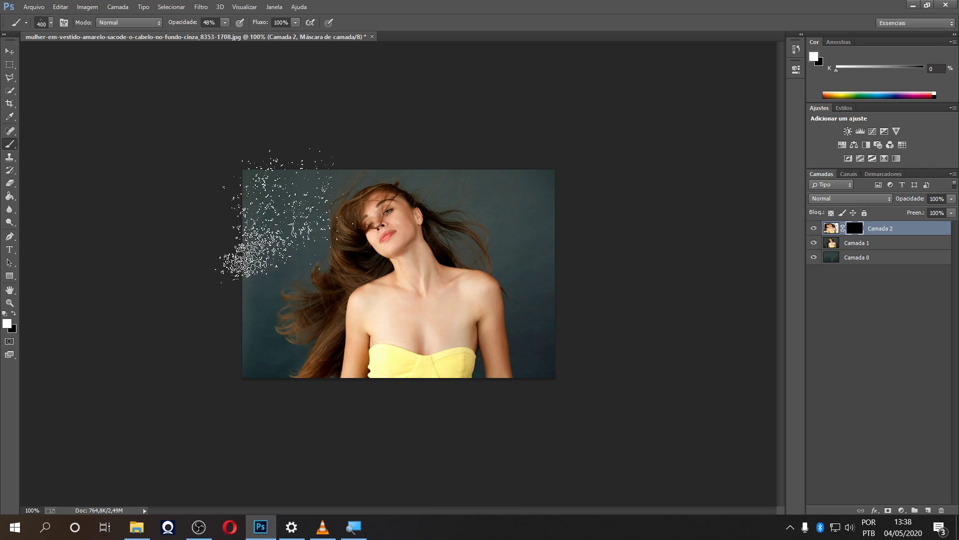
pyautogui.press('[')
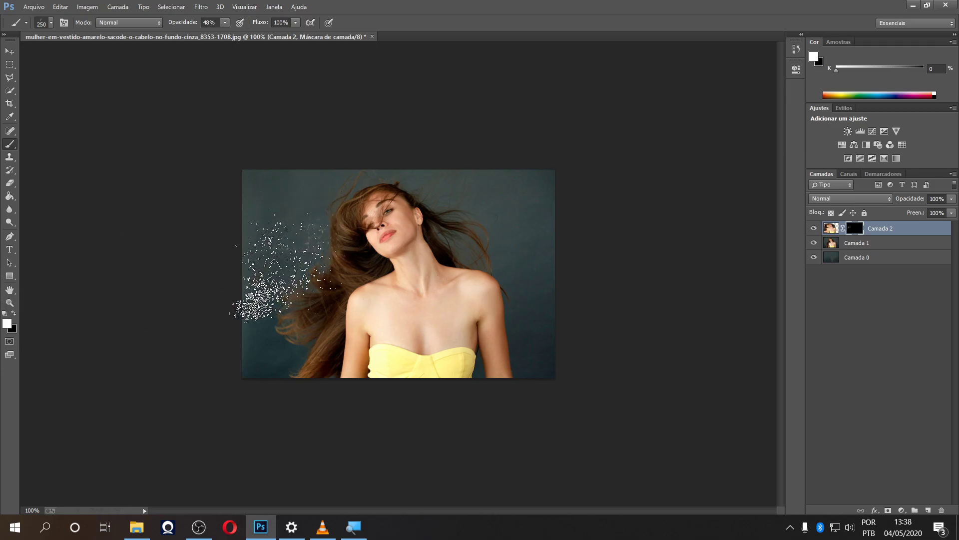
# - Stamp white particles on Camada 2's mask across the hair and the background to the left of the woman
pyautogui.click(287, 267)
pyautogui.click(287, 268)
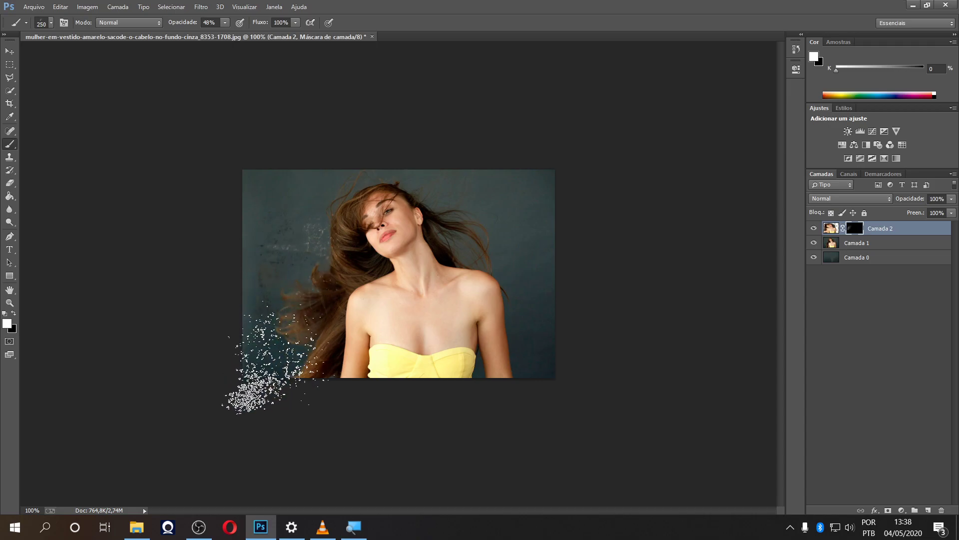
pyautogui.click(291, 228)
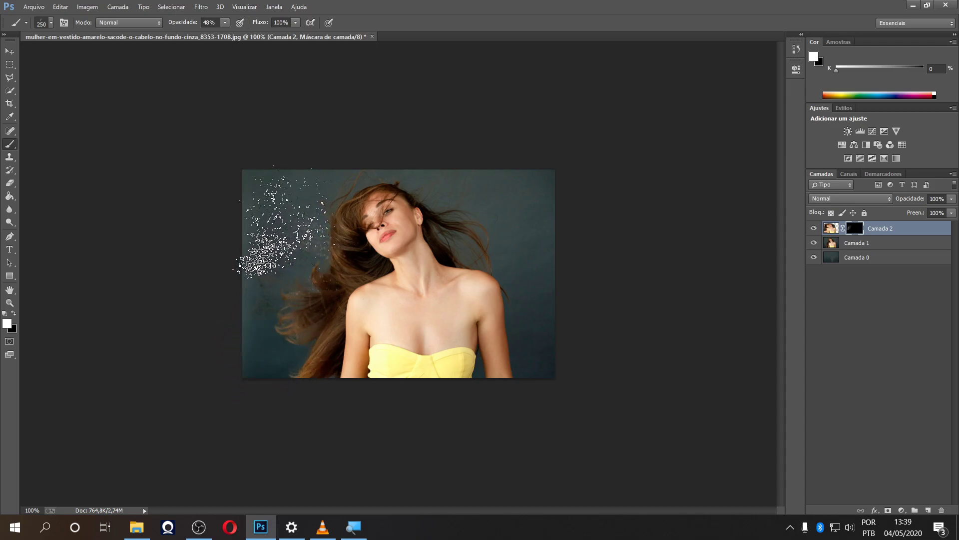
pyautogui.click(295, 318)
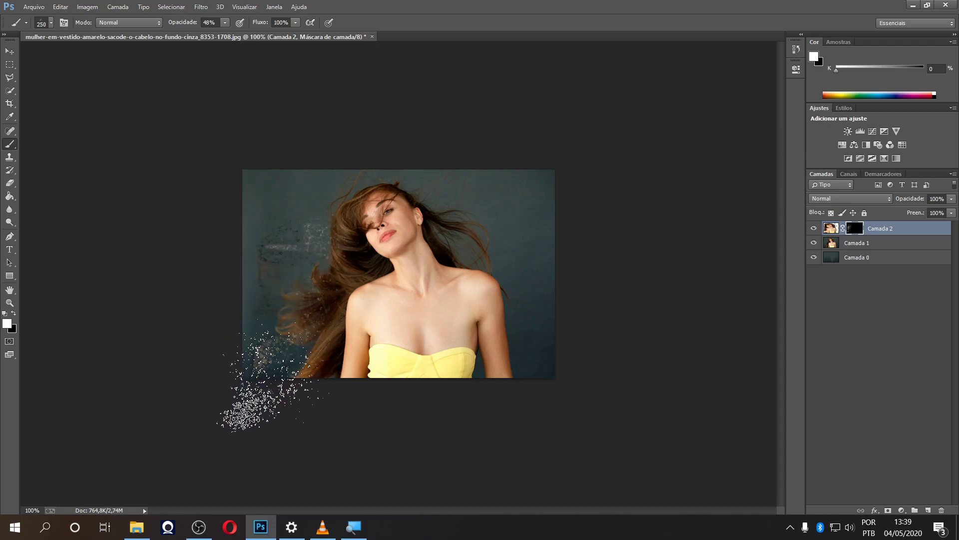
pyautogui.click(296, 277)
pyautogui.click(344, 258)
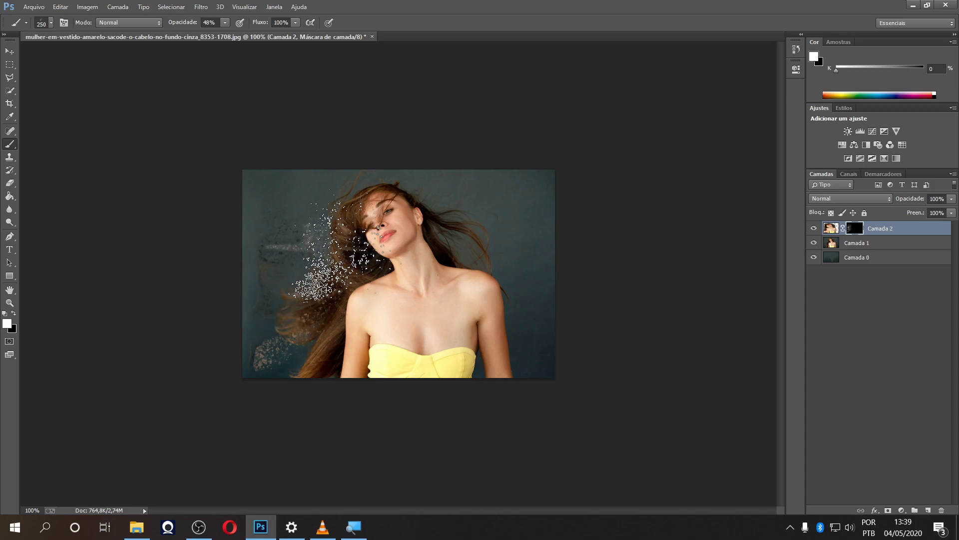
pyautogui.click(333, 307)
pyautogui.click(315, 323)
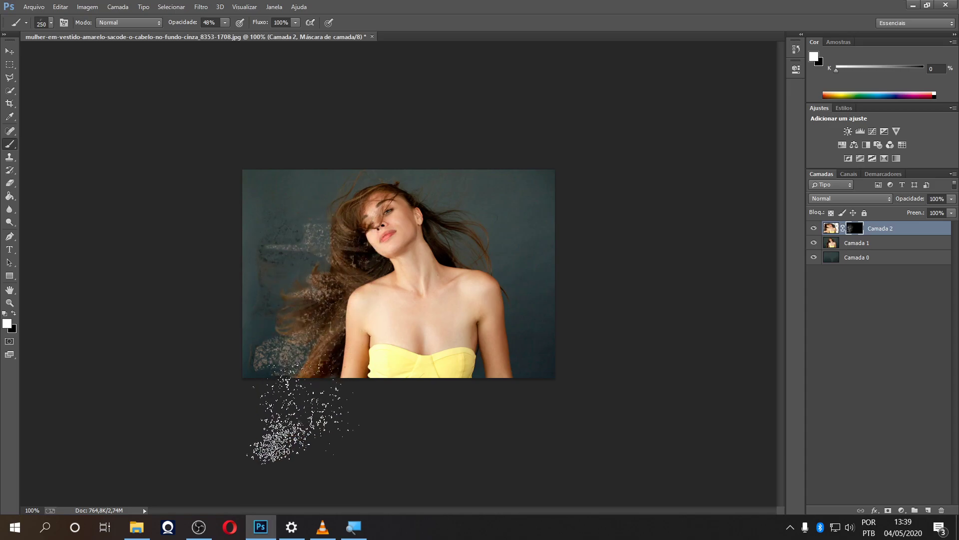
pyautogui.click(343, 244)
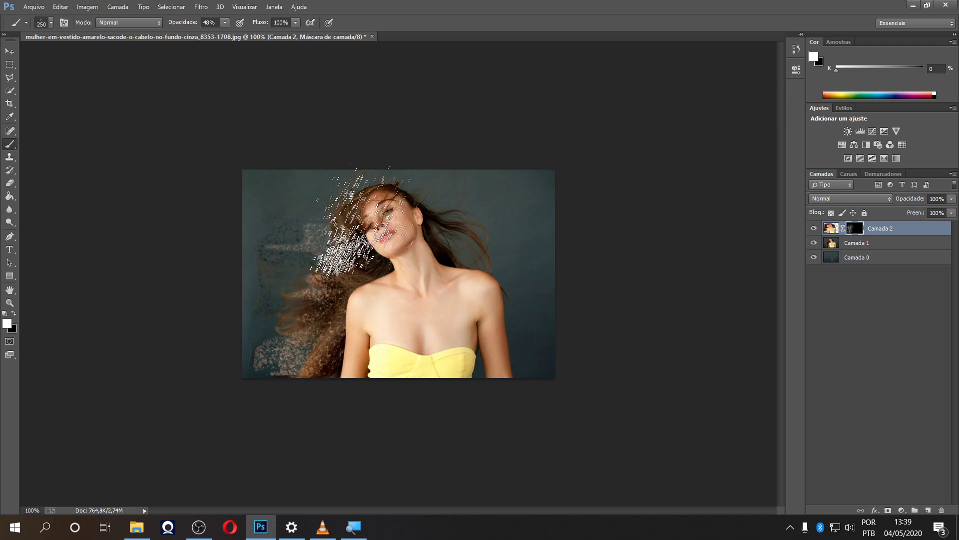
# - Add a layer mask to Camada 1 and paint black particles over the flying hair, the adjacent arm and shoulder, and the face's edge
pyautogui.click(849, 245)
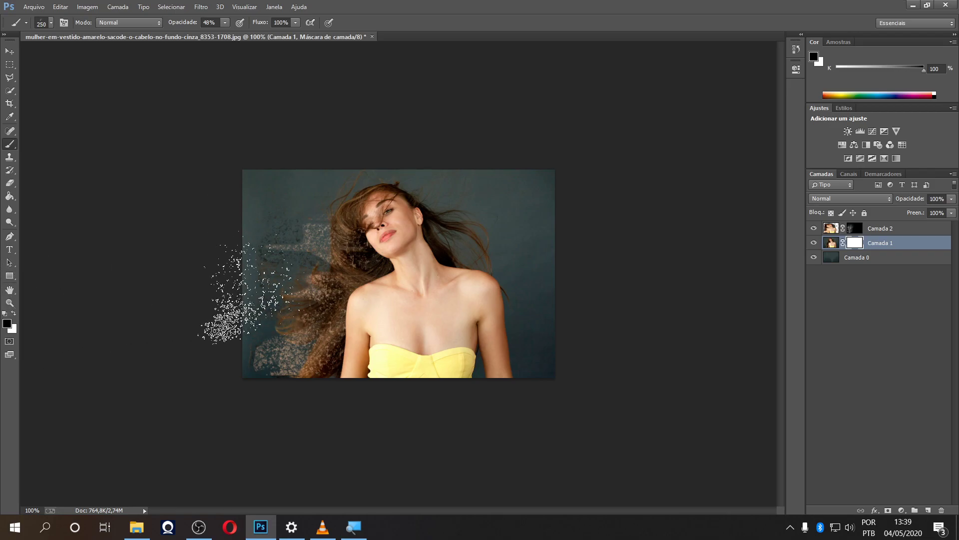
pyautogui.moveTo(319, 317)
pyautogui.mouseDown()
pyautogui.moveTo(330, 344)
pyautogui.moveTo(317, 328)
pyautogui.moveTo(316, 346)
pyautogui.moveTo(343, 262)
pyautogui.moveTo(321, 351)
pyautogui.moveTo(324, 344)
pyautogui.mouseUp()
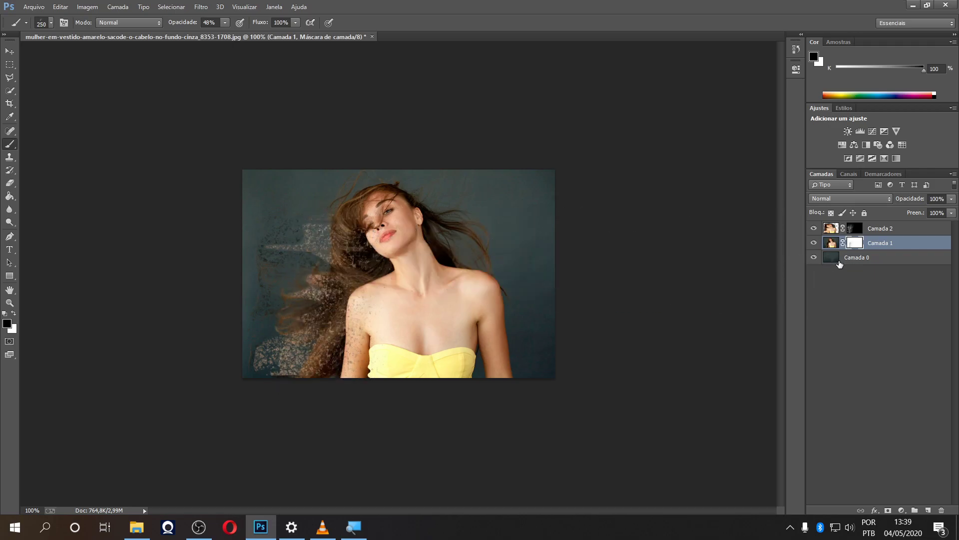
pyautogui.moveTo(359, 282)
pyautogui.mouseDown()
pyautogui.moveTo(361, 239)
pyautogui.moveTo(330, 221)
pyautogui.mouseUp()
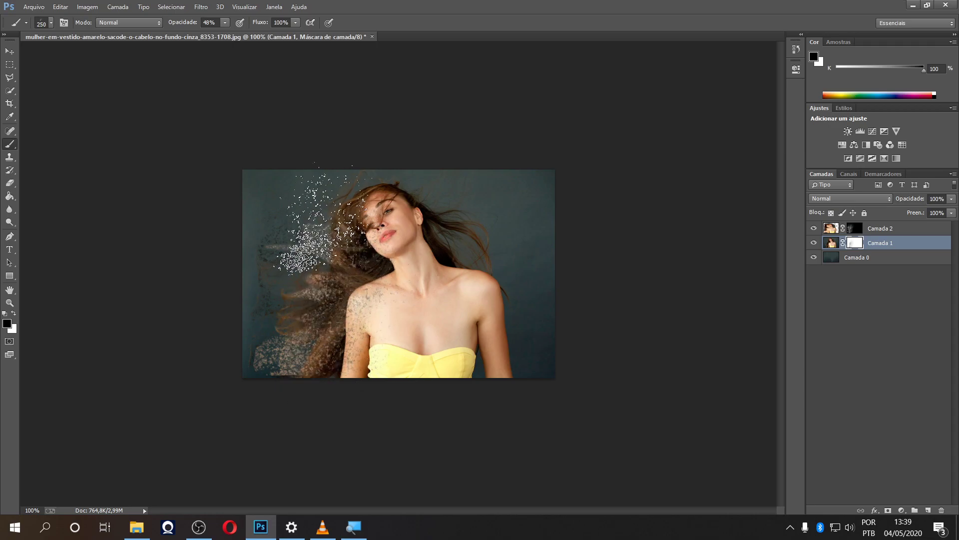
pyautogui.moveTo(321, 310)
pyautogui.mouseDown()
pyautogui.moveTo(322, 301)
pyautogui.moveTo(319, 355)
pyautogui.moveTo(319, 322)
pyautogui.moveTo(348, 264)
pyautogui.moveTo(333, 219)
pyautogui.moveTo(347, 272)
pyautogui.moveTo(318, 343)
pyautogui.moveTo(324, 354)
pyautogui.moveTo(349, 265)
pyautogui.moveTo(334, 226)
pyautogui.moveTo(323, 368)
pyautogui.mouseUp()
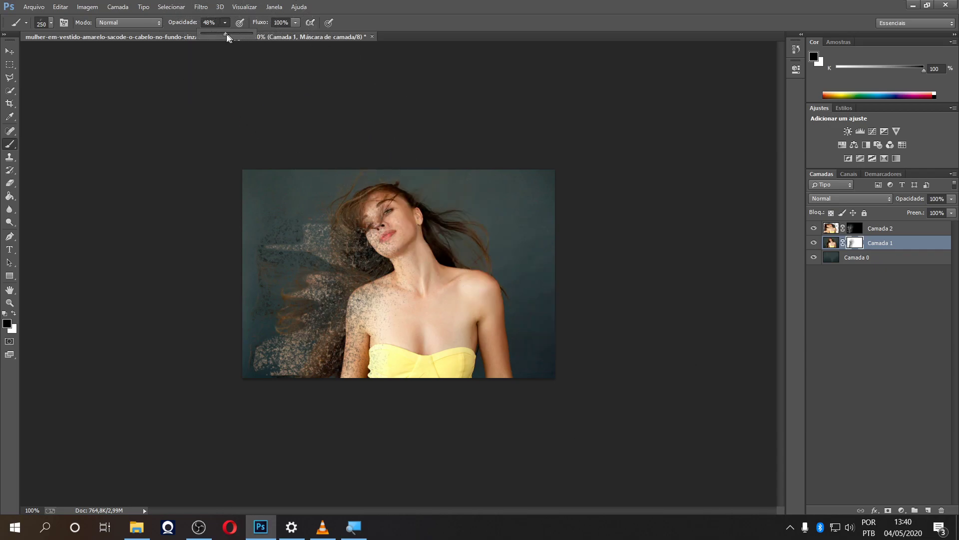
pyautogui.click(223, 23)
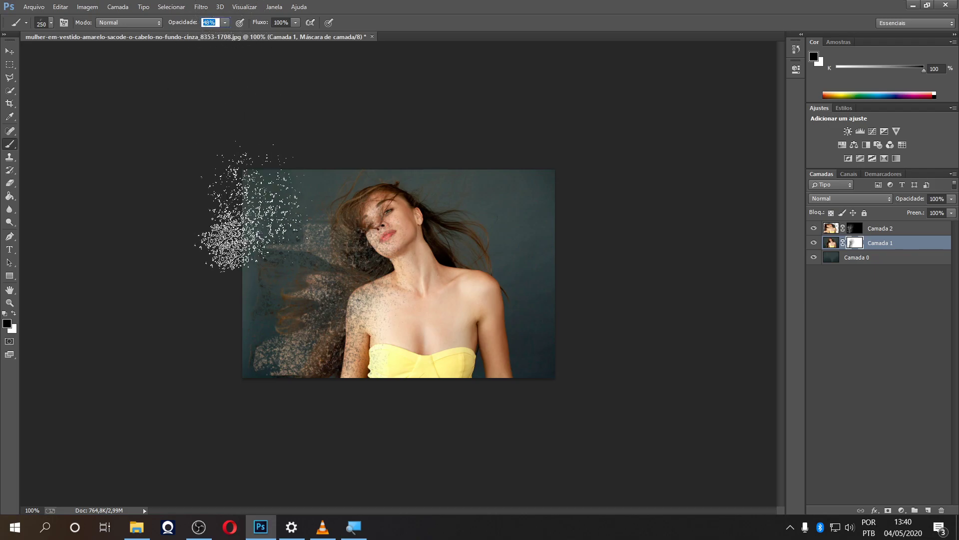
pyautogui.click(328, 340)
pyautogui.click(349, 271)
pyautogui.click(345, 241)
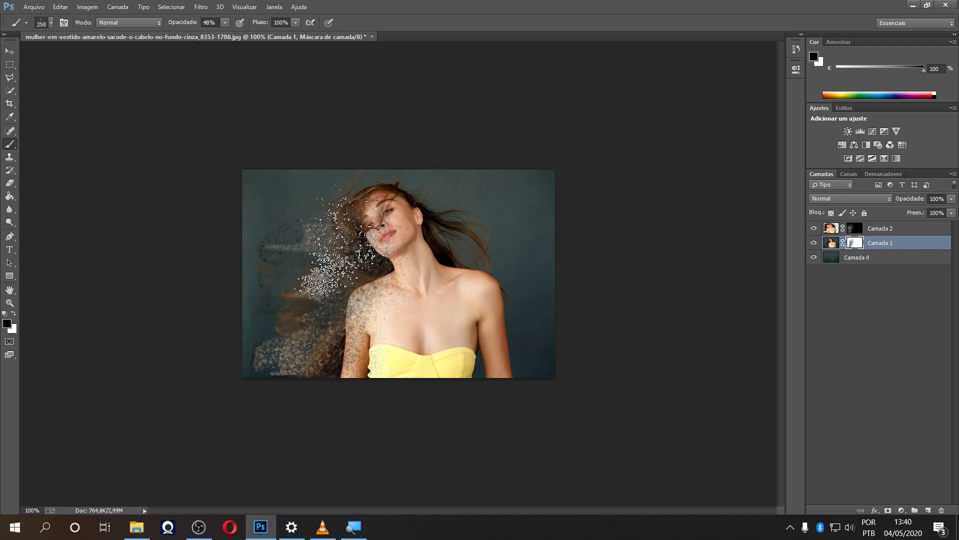
pyautogui.click(314, 317)
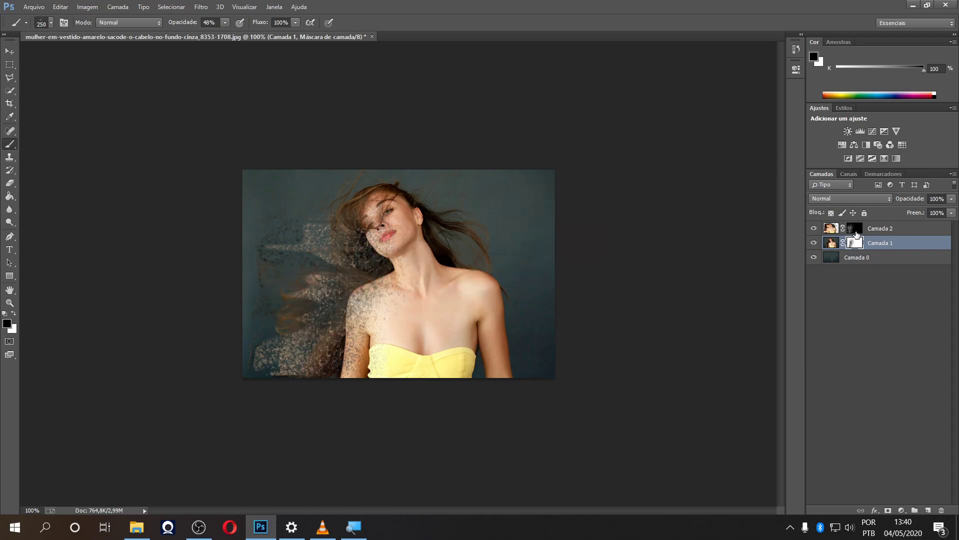
# - Paint more white particles on Camada 2's mask over the dissolving hair beside the arm and face
pyautogui.click(855, 230)
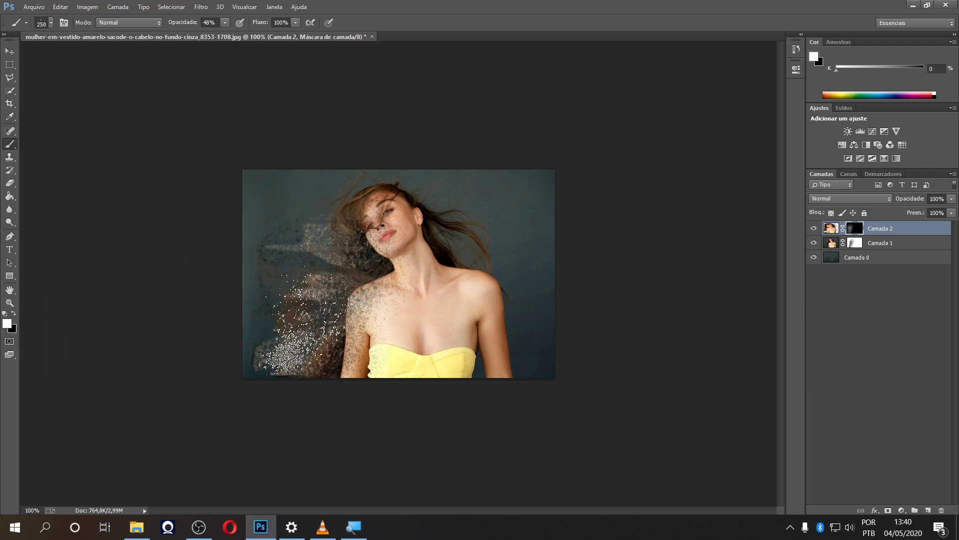
pyautogui.moveTo(332, 321)
pyautogui.mouseDown()
pyautogui.moveTo(323, 338)
pyautogui.moveTo(329, 295)
pyautogui.mouseUp()
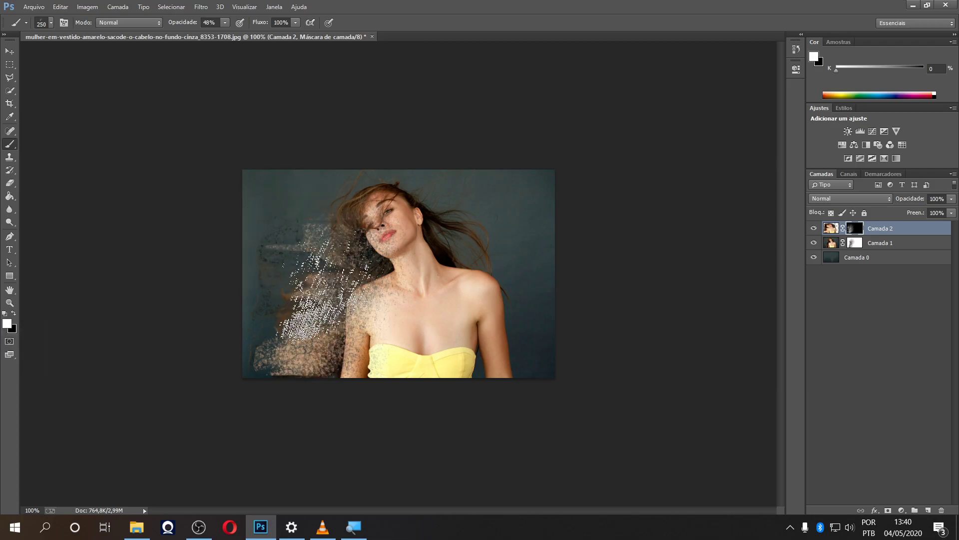
pyautogui.moveTo(348, 246)
pyautogui.mouseDown()
pyautogui.moveTo(313, 287)
pyautogui.moveTo(307, 331)
pyautogui.moveTo(319, 348)
pyautogui.moveTo(310, 362)
pyautogui.mouseUp()
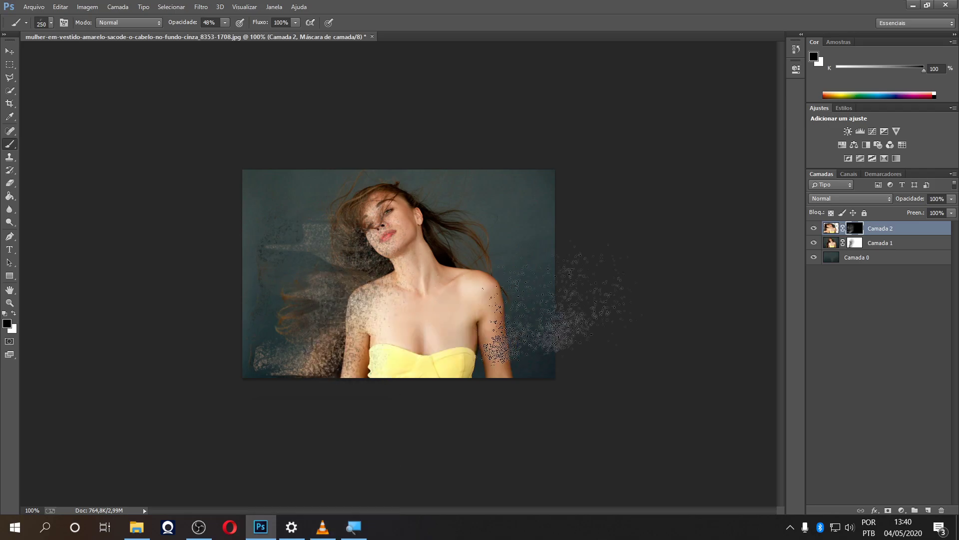
# - Paint black particles on Camada 1's mask along the dissolving arm, shoulder and adjacent hair
pyautogui.click(863, 244)
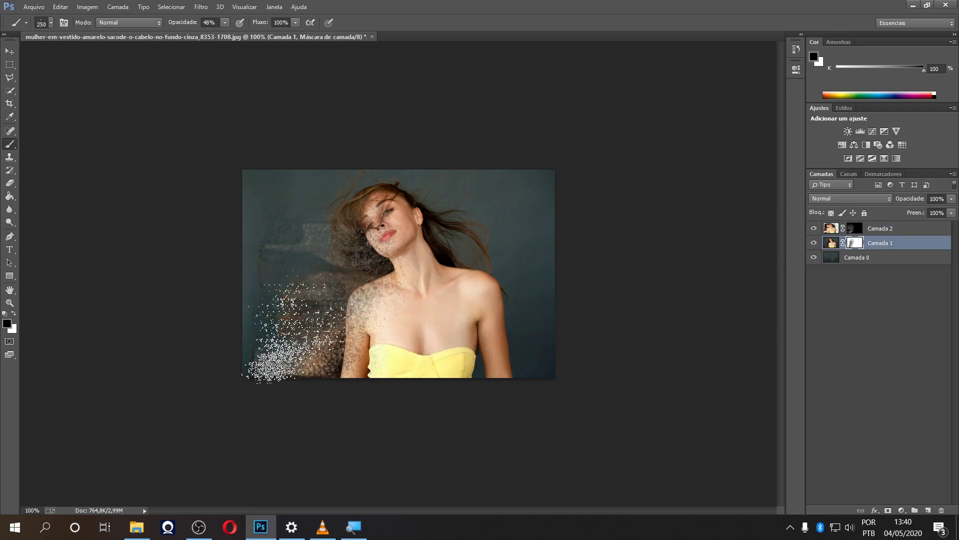
pyautogui.moveTo(340, 342); pyautogui.dragTo(368, 234)
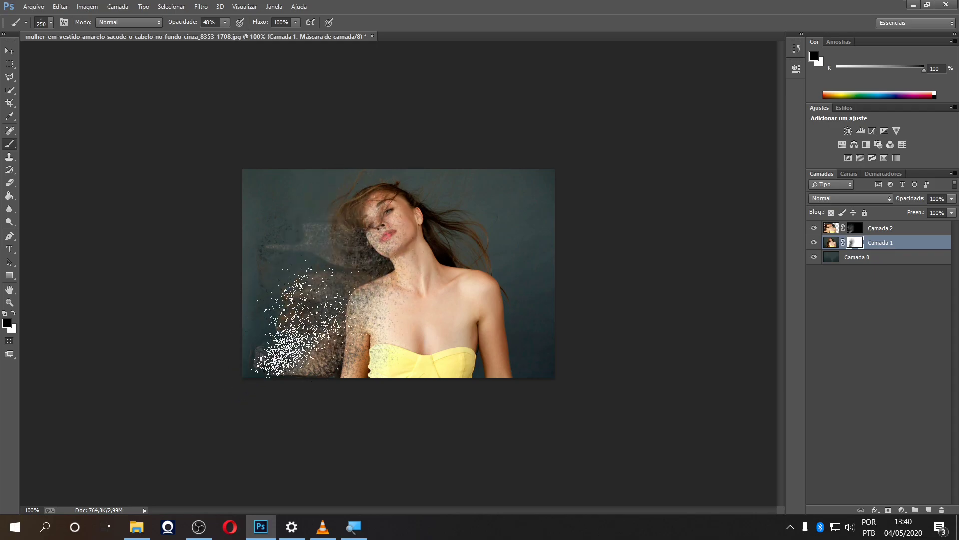
# - Switch to white on Camada 2's mask and stamp particles over the dispersed area beside the face and arm, rotating the brush tip between stamps
pyautogui.click(857, 228)
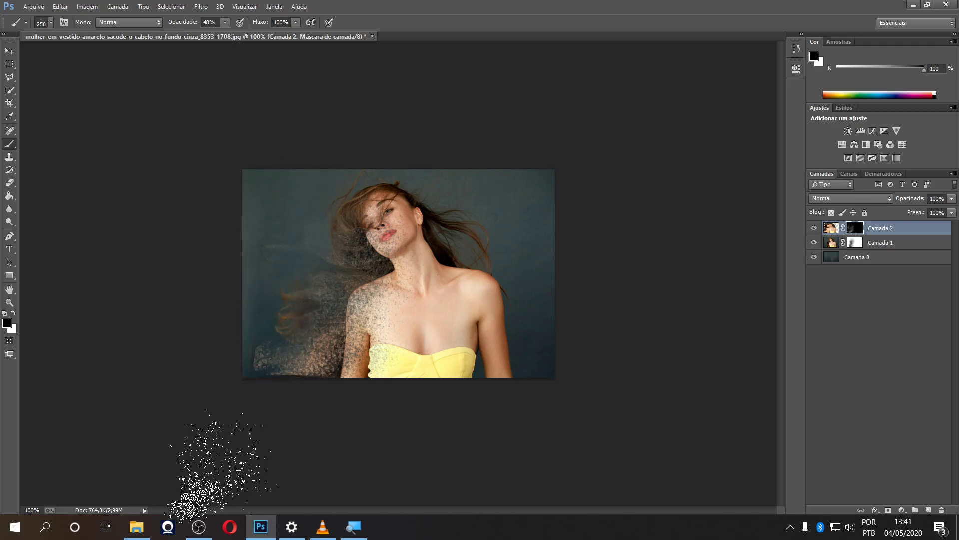
pyautogui.click(14, 314)
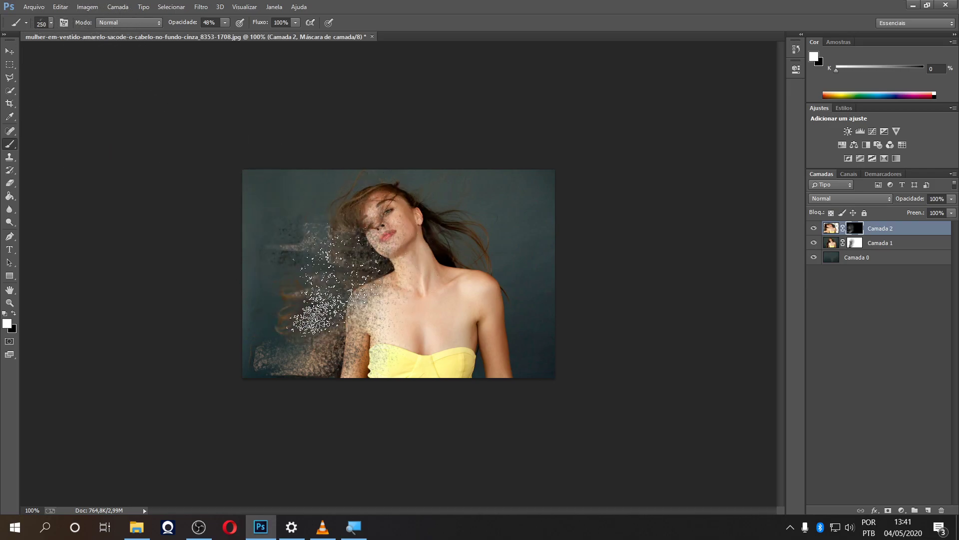
pyautogui.click(51, 23)
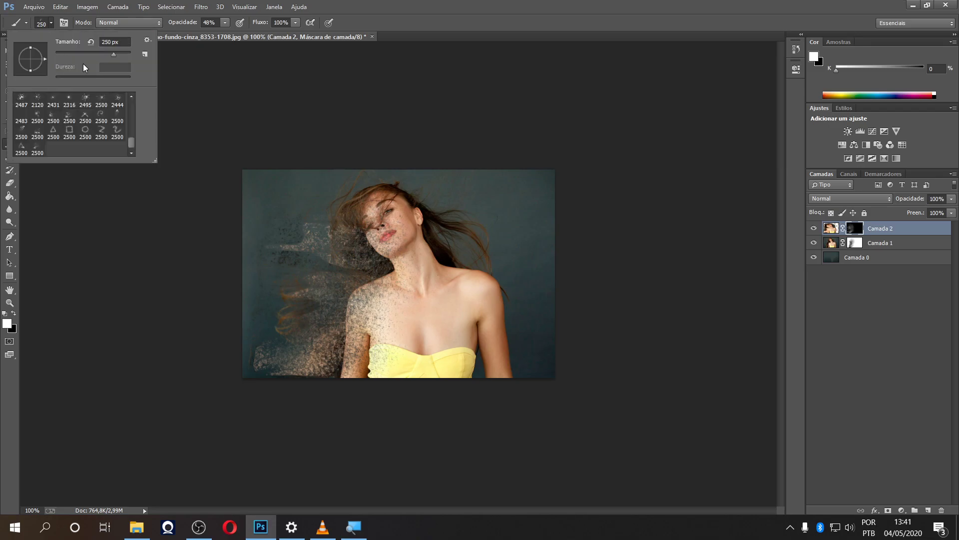
pyautogui.moveTo(45, 58); pyautogui.dragTo(11, 56)
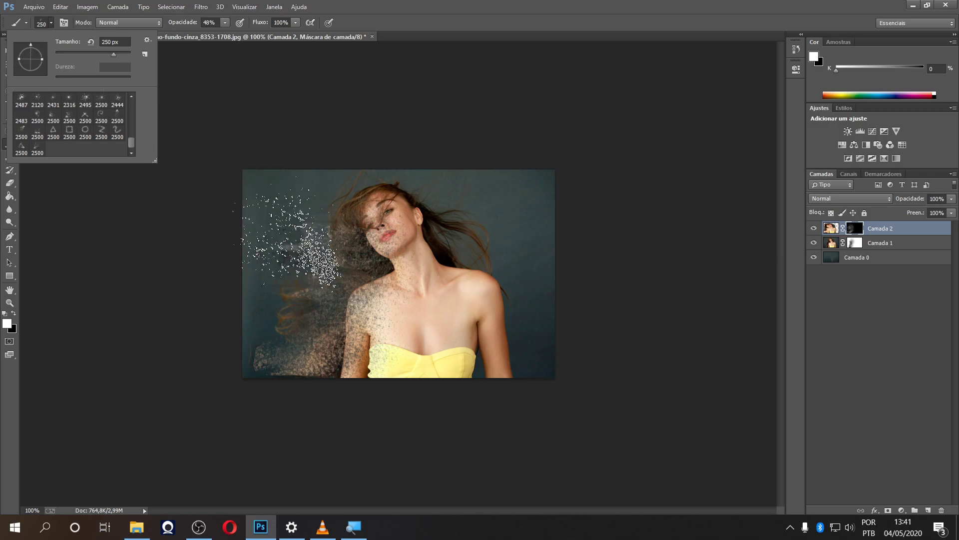
pyautogui.moveTo(59, 71)
pyautogui.mouseDown()
pyautogui.moveTo(51, 81)
pyautogui.moveTo(12, 66)
pyautogui.moveTo(13, 47)
pyautogui.mouseUp()
pyautogui.click(305, 280)
pyautogui.click(307, 226)
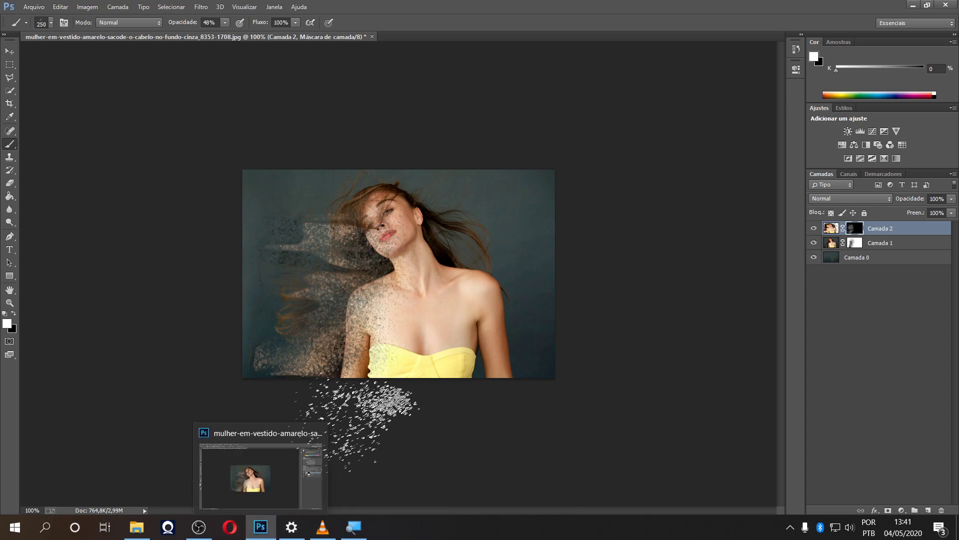
# - Switch to Microsoft Edge and go to google.com
pyautogui.press('super')
pyautogui.press('super')
pyautogui.press('Return')
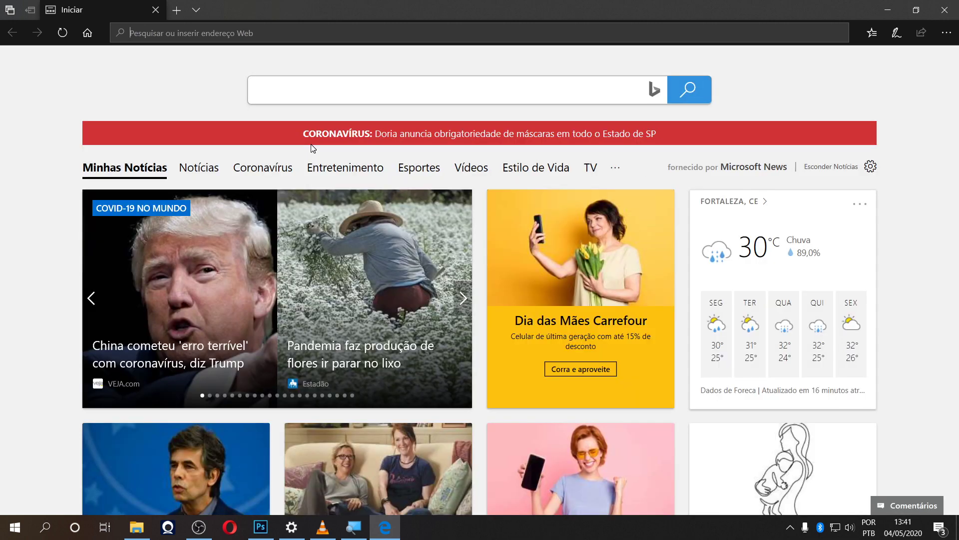
pyautogui.write('google.com/')
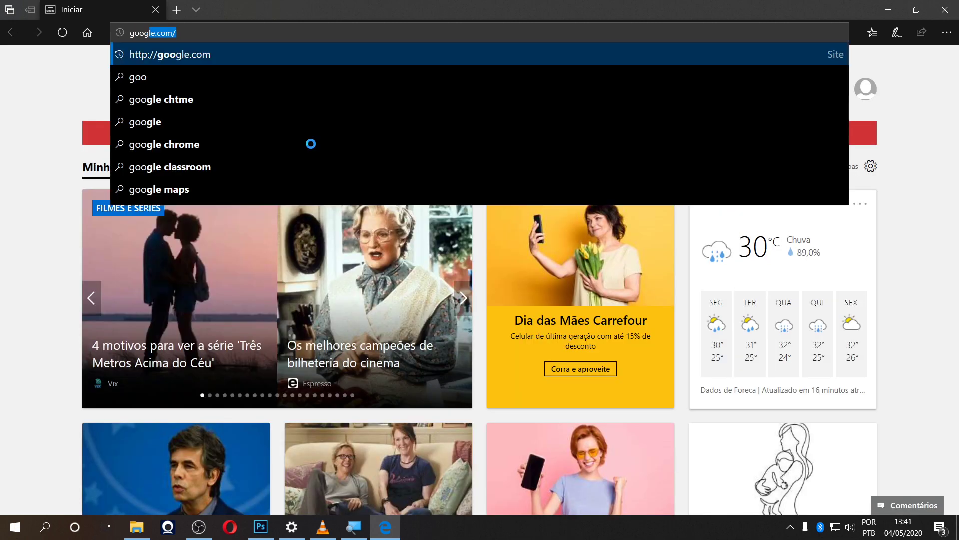
pyautogui.press('Return')
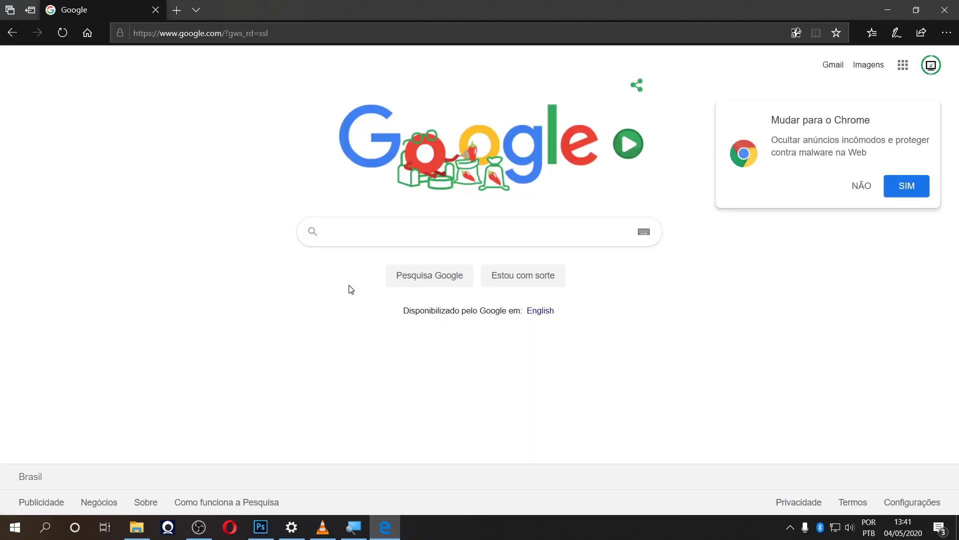
# - Search Google for "pincel para photoshop" and open the Brusheezy free Photoshop CC brushes result
pyautogui.write('pincel para ph')
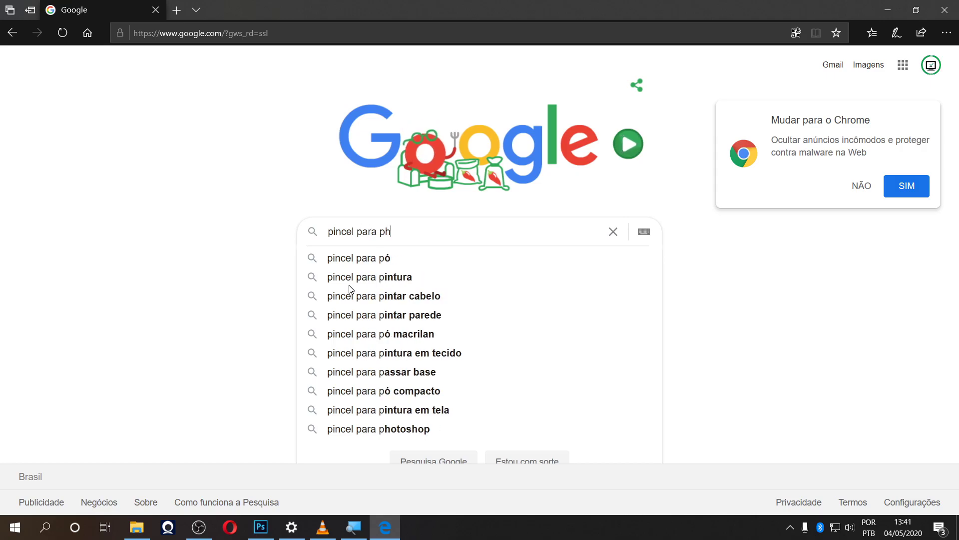
pyautogui.write('o')
pyautogui.press('Down')
pyautogui.press('Return')
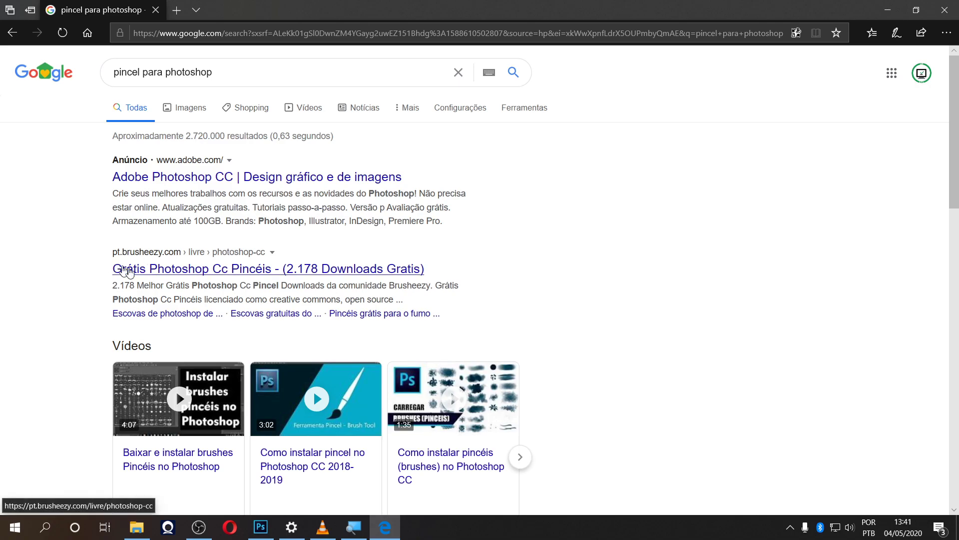
pyautogui.click(123, 270)
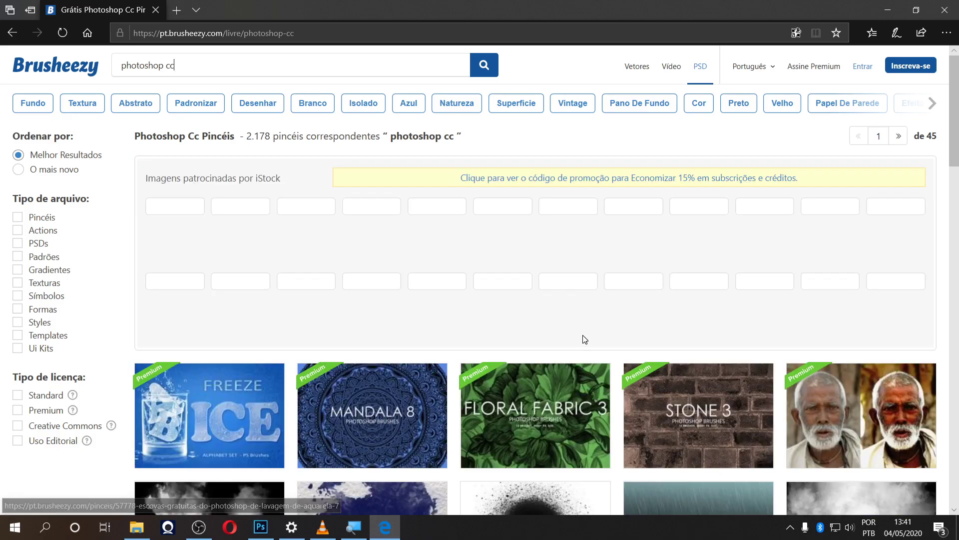
# - Browse the Photoshop CC brush packs on Brusheezy and open the Broken Glass 3 brush page
pyautogui.scroll(-15, 568, 358)
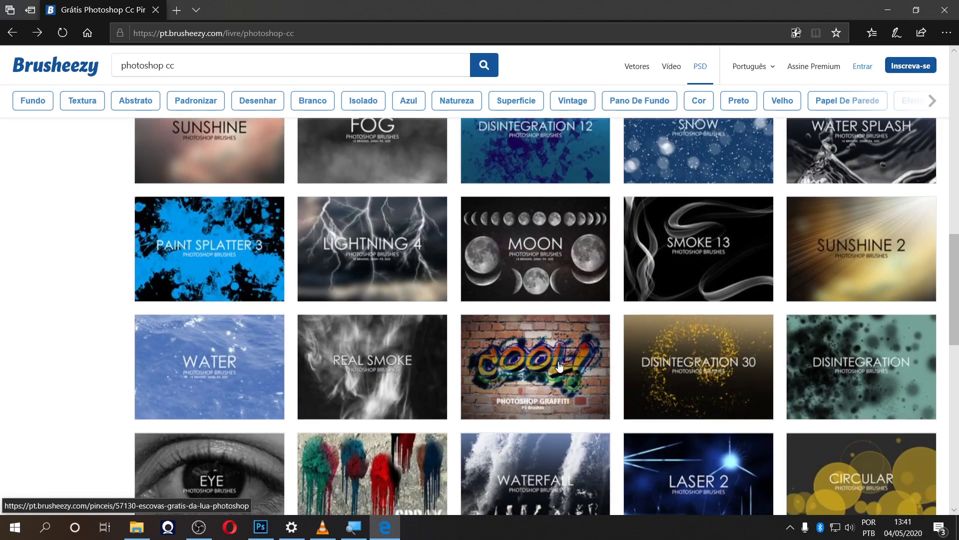
pyautogui.scroll(2, 559, 368)
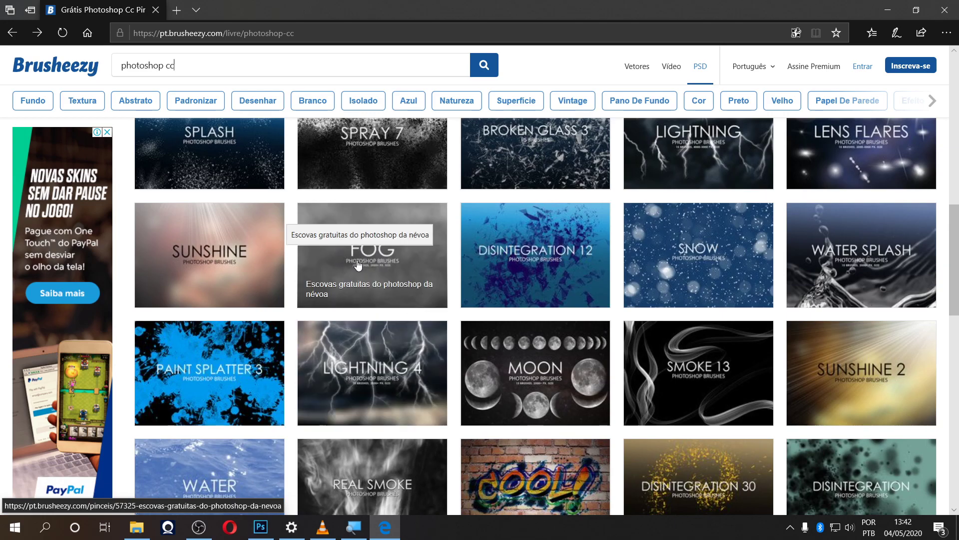
pyautogui.scroll(-3, 359, 264)
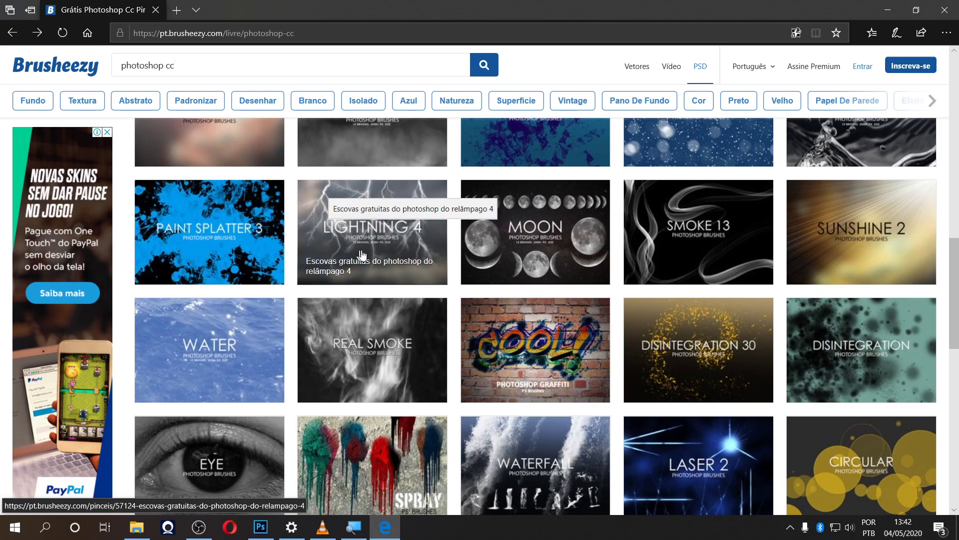
pyautogui.scroll(-12, 419, 300)
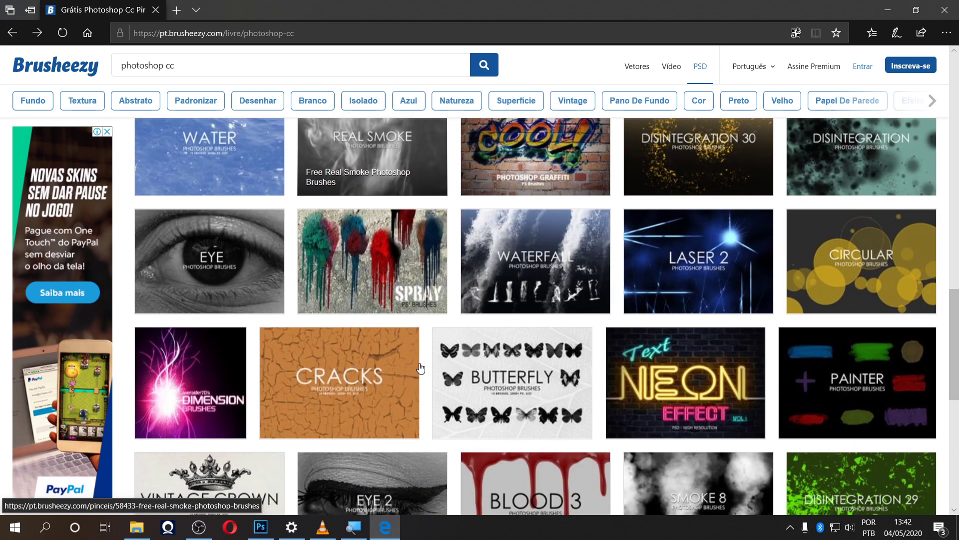
pyautogui.scroll(10, 418, 376)
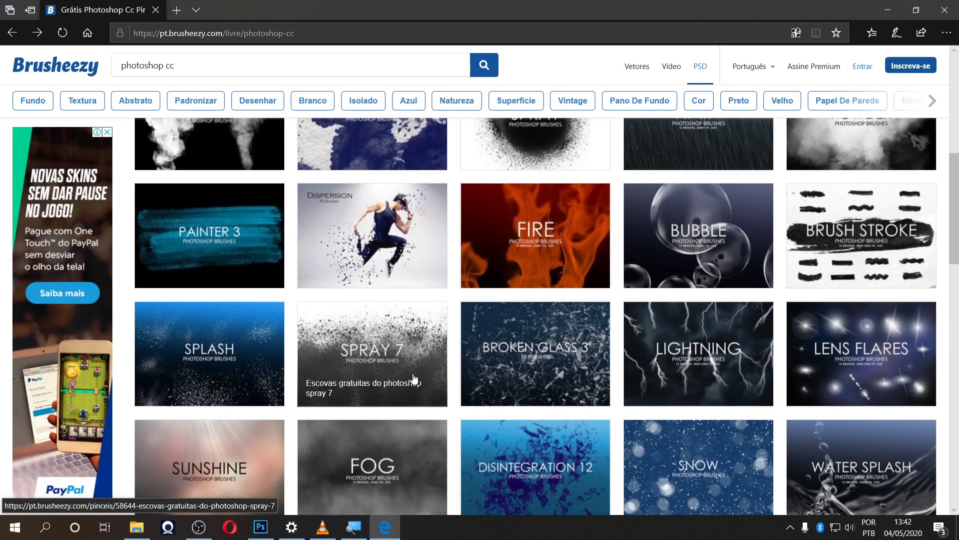
pyautogui.scroll(4, 614, 414)
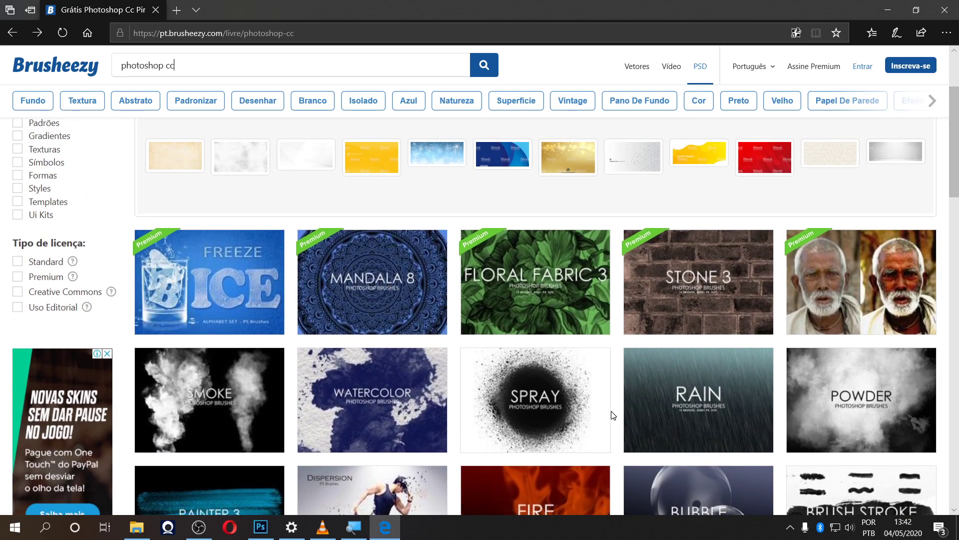
pyautogui.scroll(-7, 568, 444)
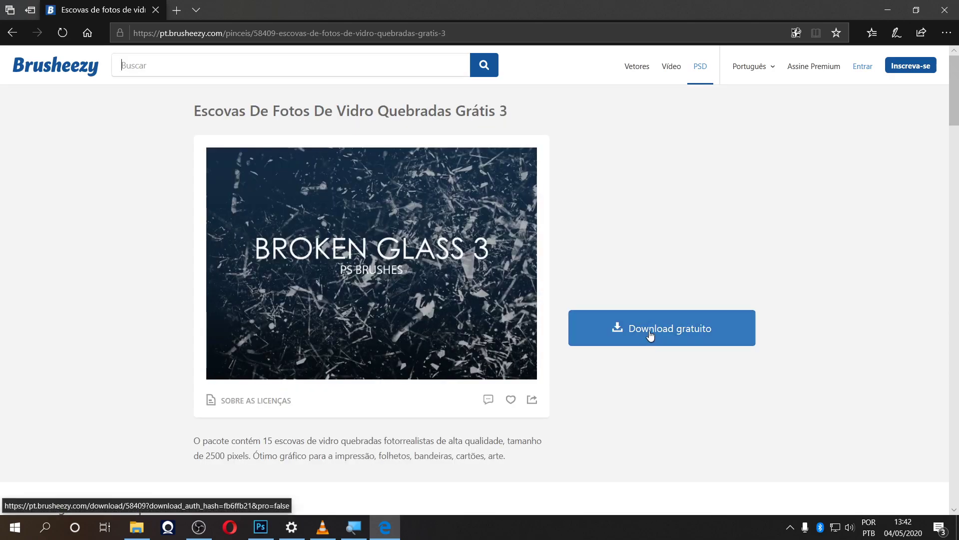
# - Download the free Broken Glass 3 brush archive and extract it to the desktop (Área de Trabalho)
pyautogui.click(654, 324)
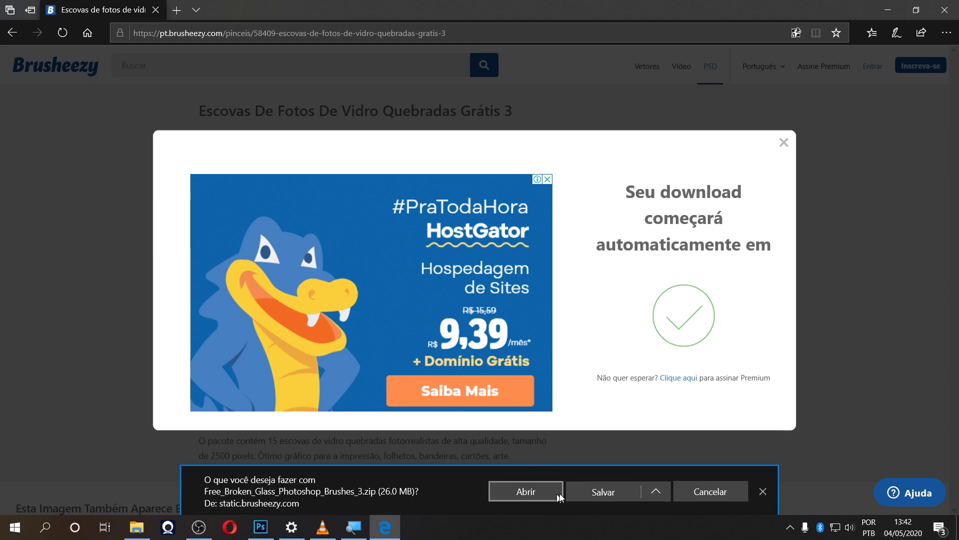
pyautogui.click(536, 493)
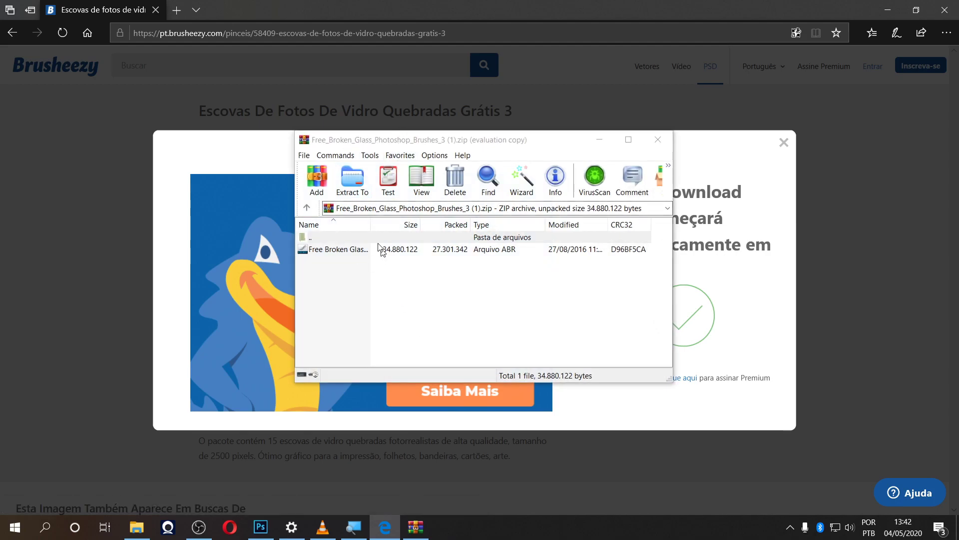
pyautogui.doubleClick(318, 240)
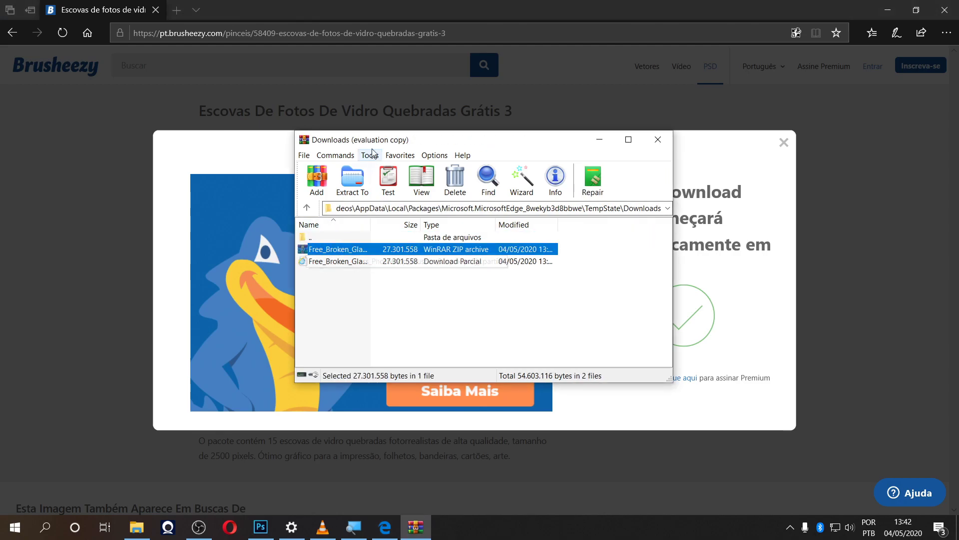
pyautogui.click(353, 179)
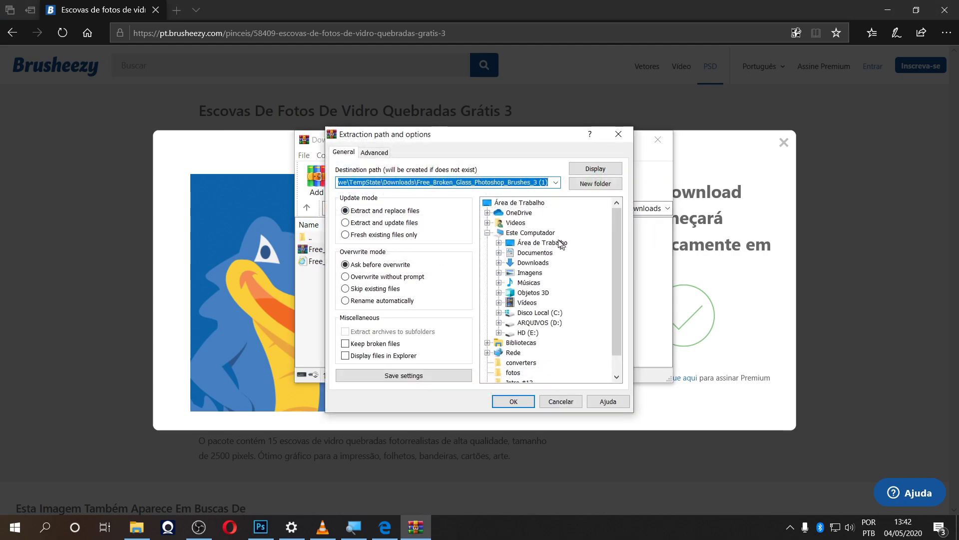
pyautogui.click(517, 203)
pyautogui.click(518, 401)
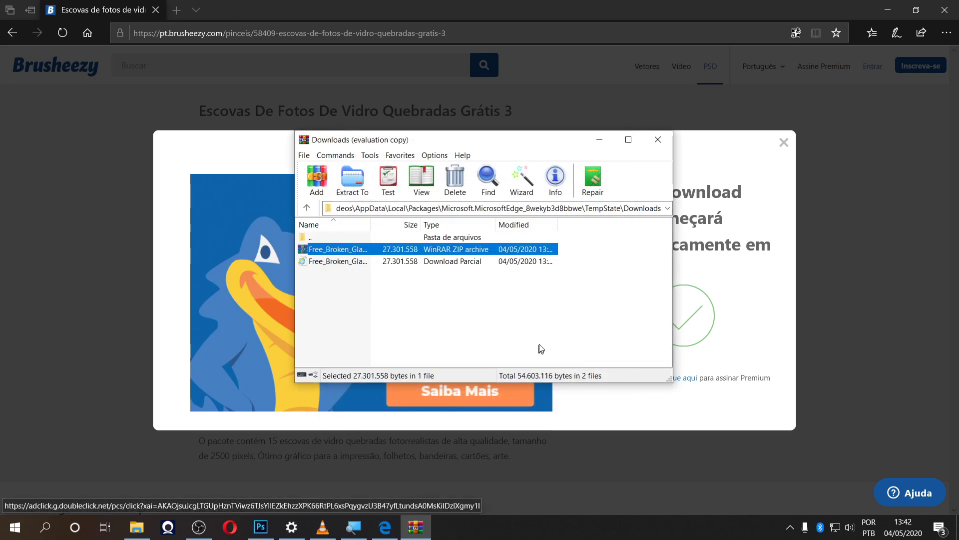
pyautogui.click(658, 139)
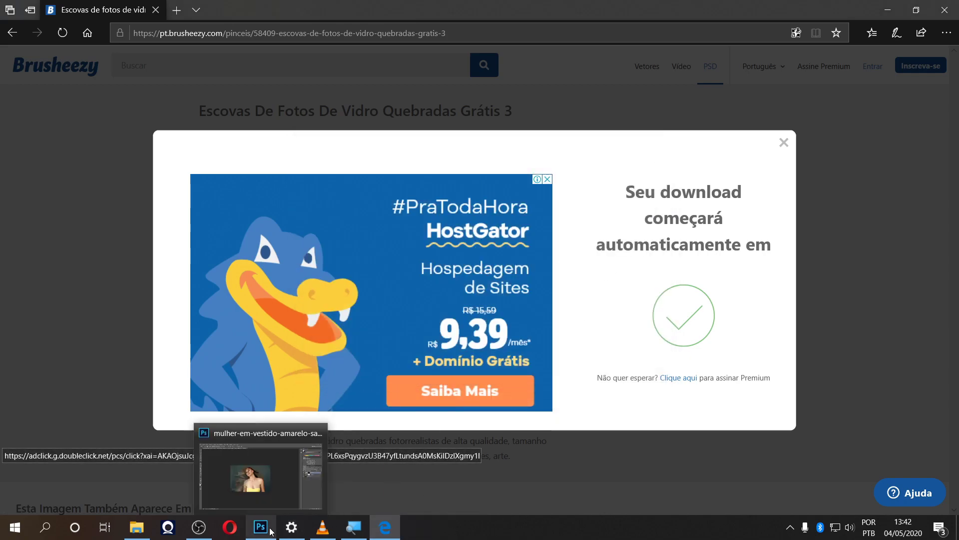
# - Switch to Photoshop, load Free Broken Glass Photoshop Brushes 3 from the desktop into the brush presets, and view the end of the preset list
pyautogui.click(261, 527)
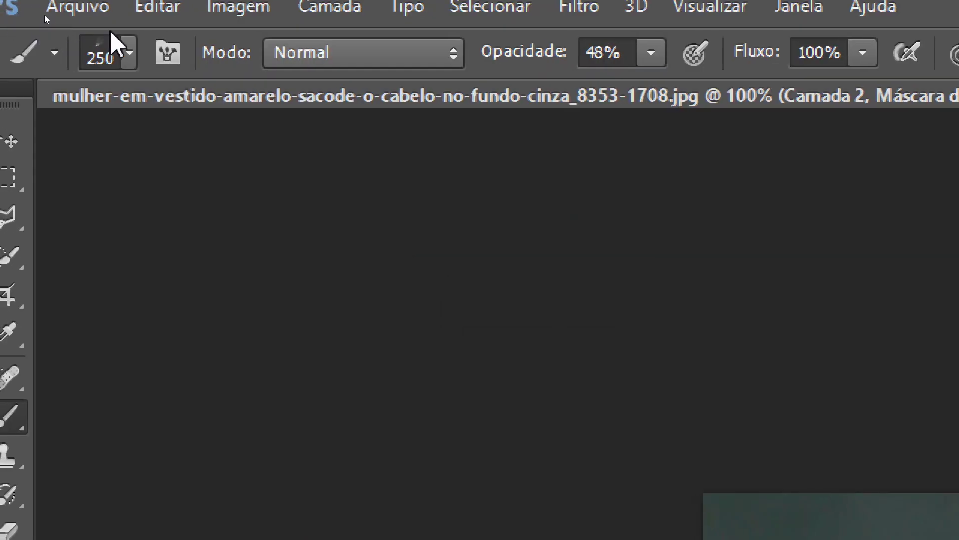
pyautogui.click(125, 53)
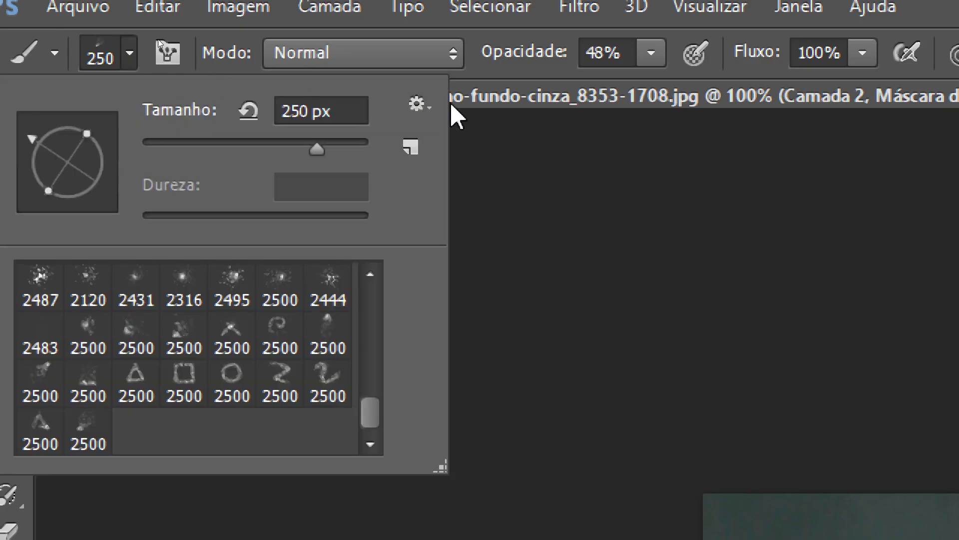
pyautogui.click(418, 105)
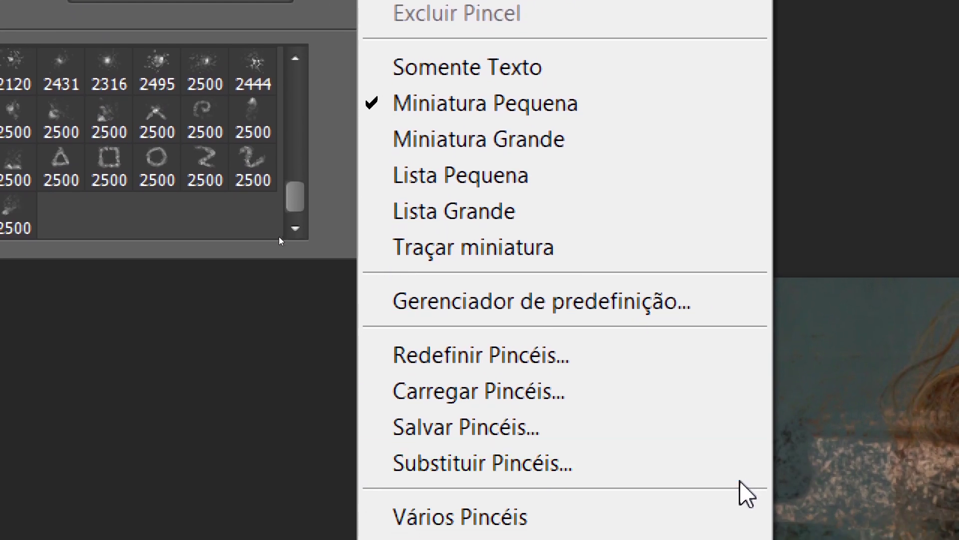
pyautogui.click(567, 457)
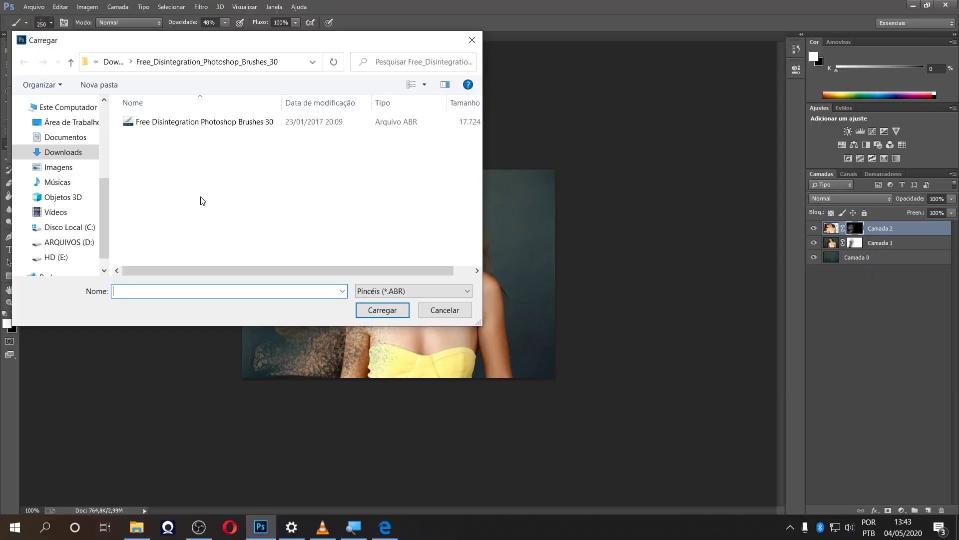
pyautogui.click(149, 138)
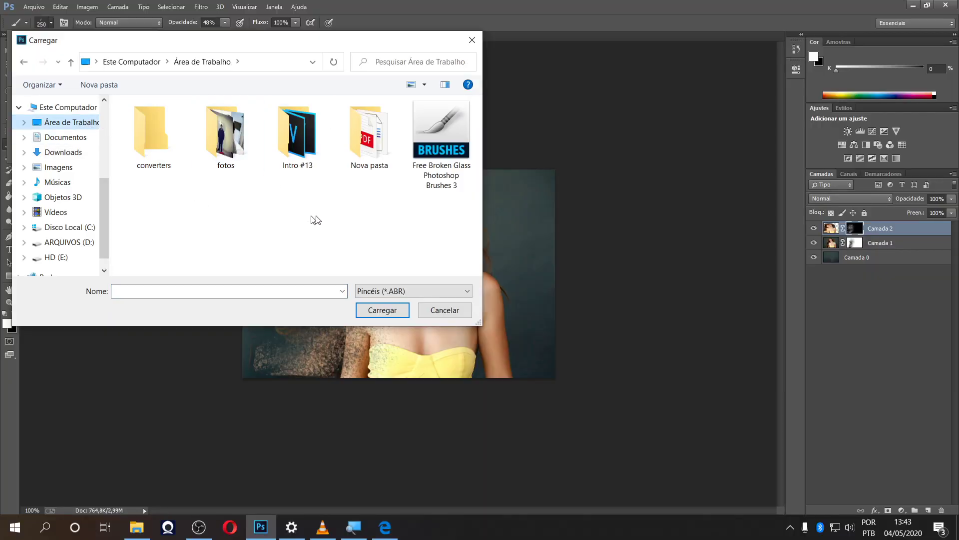
pyautogui.doubleClick(453, 163)
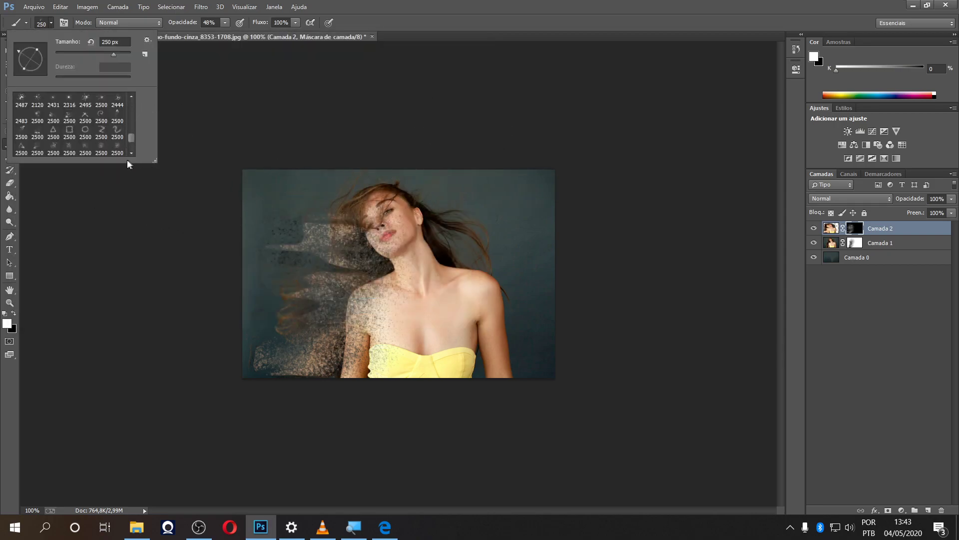
pyautogui.moveTo(131, 137); pyautogui.dragTo(130, 142)
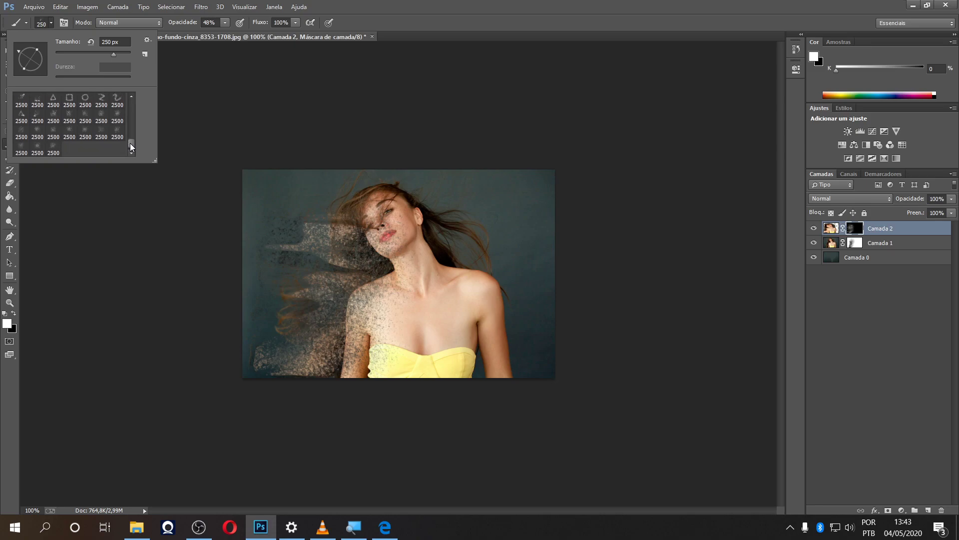
pyautogui.press('super+plus')
pyautogui.press('super+plus')
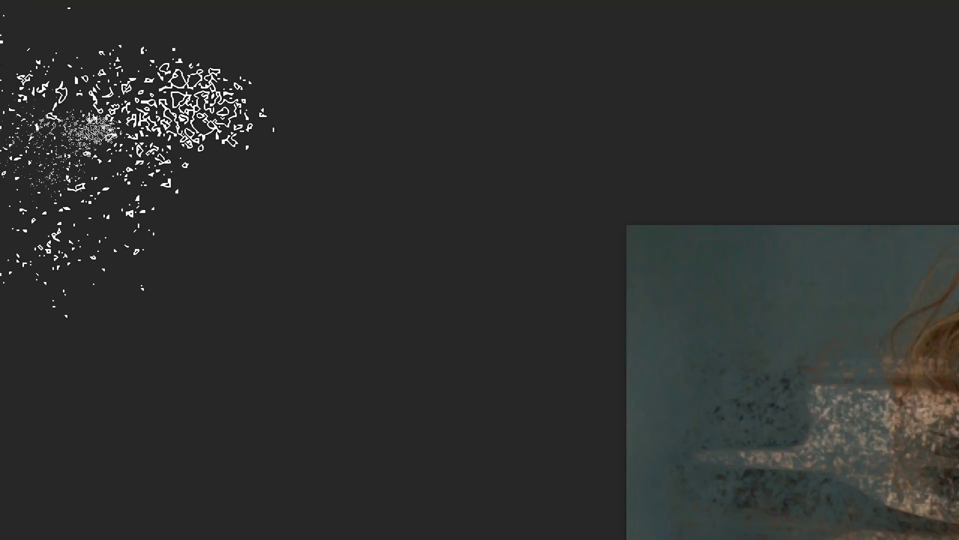
pyautogui.click(154, 53)
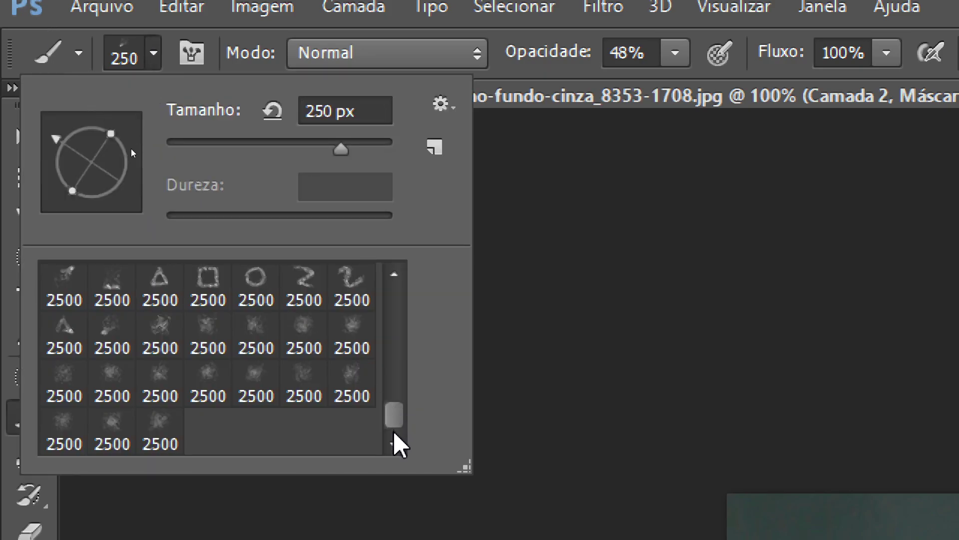
# - Select the last brush preset in the list and set its size to 100 px
pyautogui.click(161, 436)
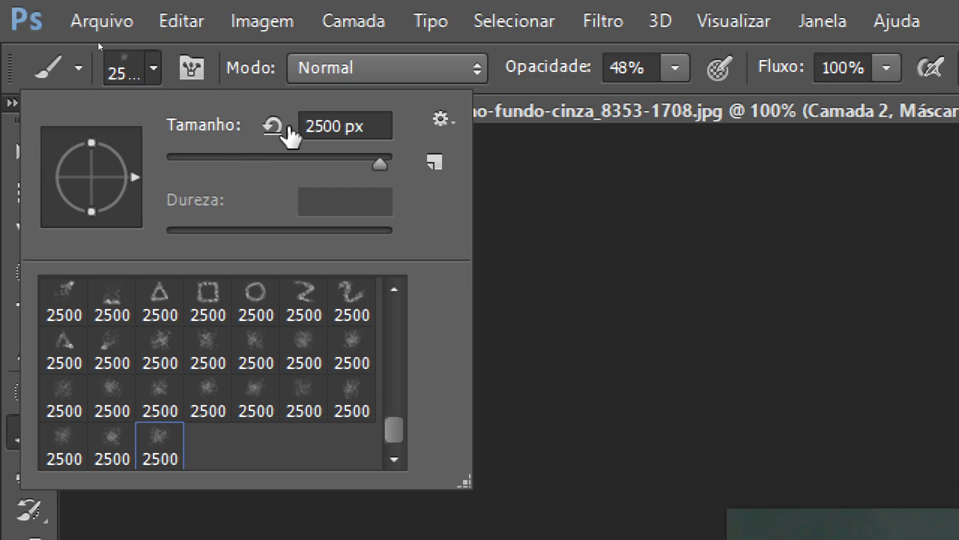
pyautogui.click(342, 107)
pyautogui.write('100')
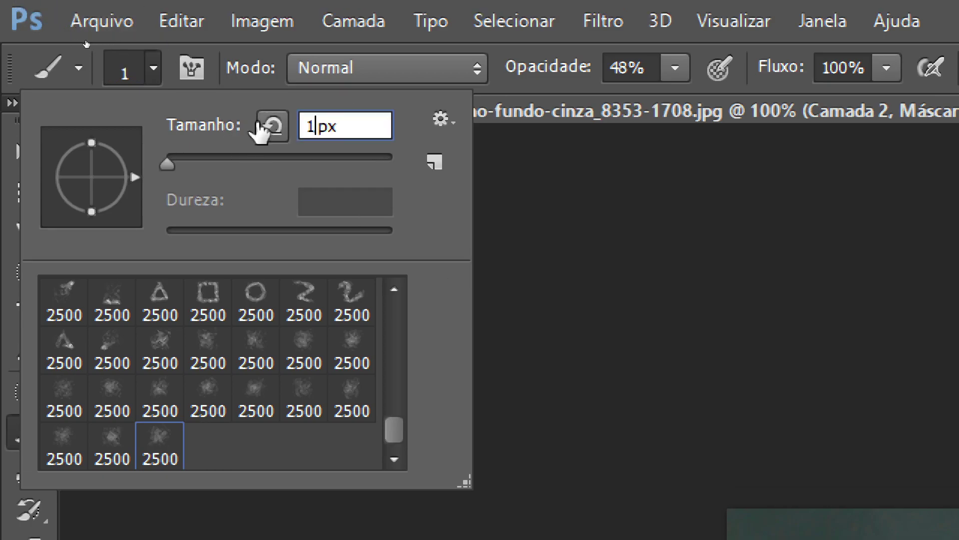
pyautogui.press('Return')
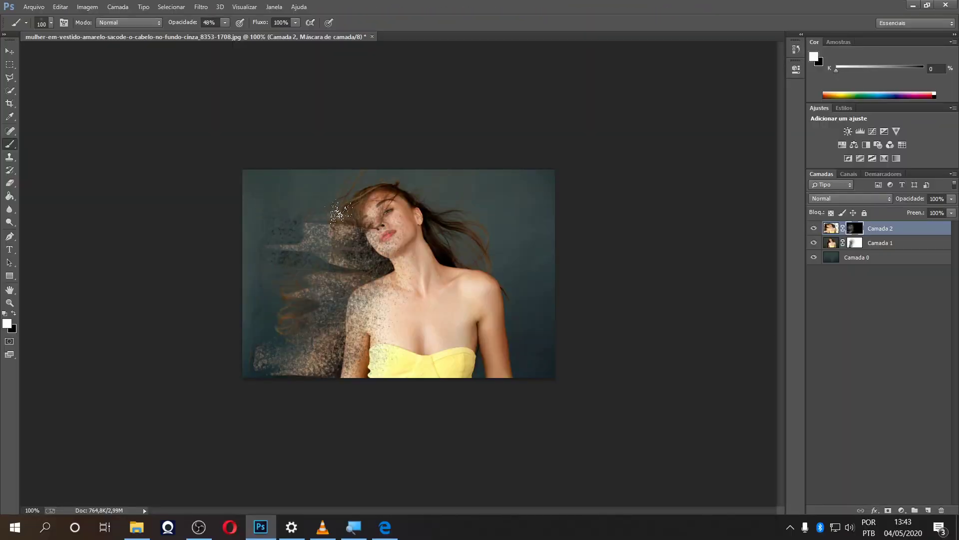
# - Resize the brush to 250 px and paint white particles on Camada 2's mask, from beside the woman's face down past her arm
pyautogui.press(']')
pyautogui.press(']')
pyautogui.press(']')
pyautogui.press(']')
pyautogui.press(']')
pyautogui.press(']')
pyautogui.press(']')
pyautogui.press(']')
pyautogui.press(']')
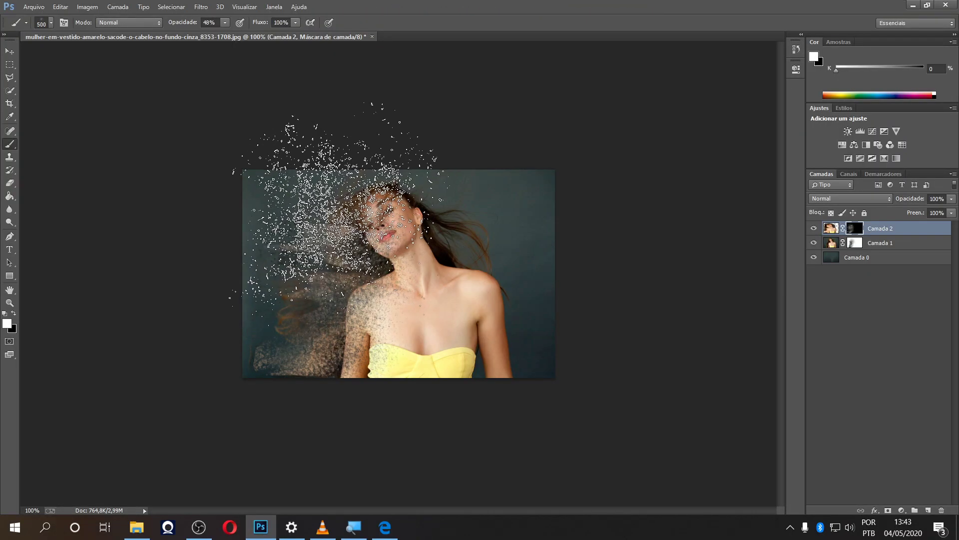
pyautogui.press('[')
pyautogui.press('[')
pyautogui.press('[')
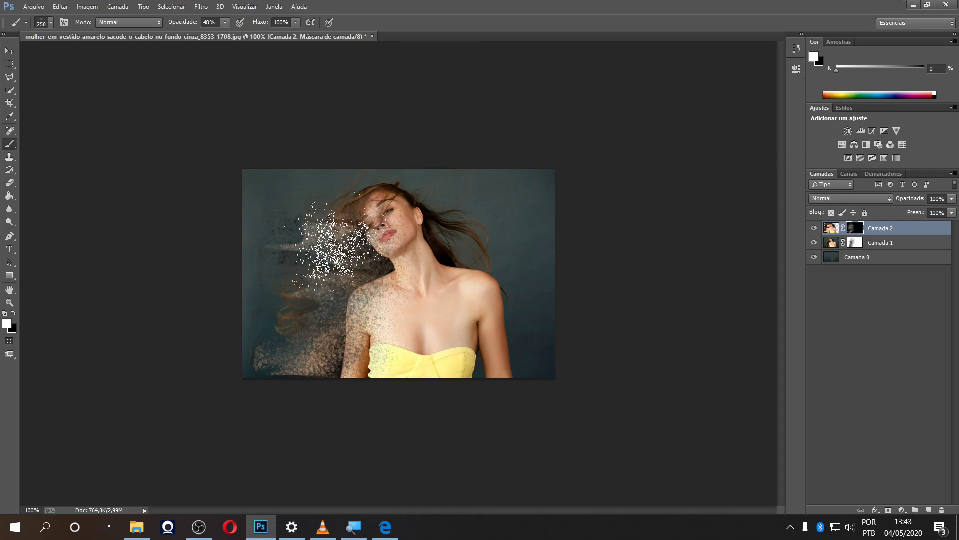
pyautogui.moveTo(333, 218)
pyautogui.mouseDown()
pyautogui.moveTo(362, 238)
pyautogui.moveTo(332, 270)
pyautogui.moveTo(322, 312)
pyautogui.moveTo(323, 358)
pyautogui.moveTo(342, 357)
pyautogui.mouseUp()
pyautogui.click(374, 328)
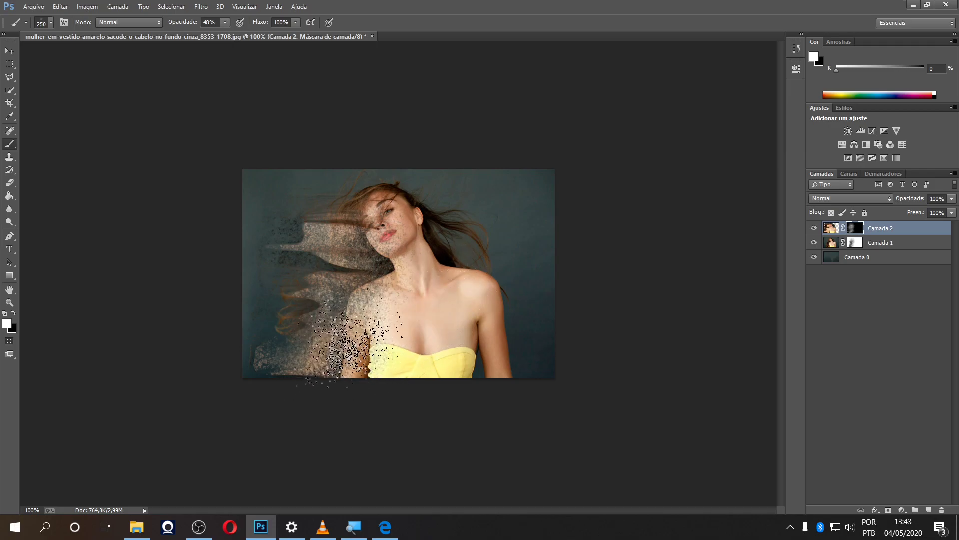
pyautogui.click(299, 370)
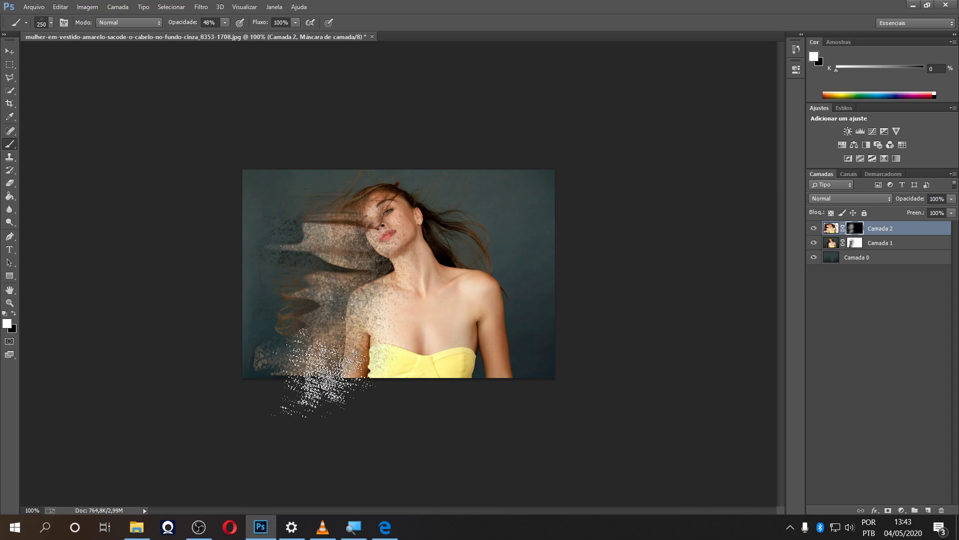
# - Swap the foreground colour to black and paint on Camada 2's mask to thin out the dispersed area beside the face, shoulder and arm
pyautogui.click(14, 314)
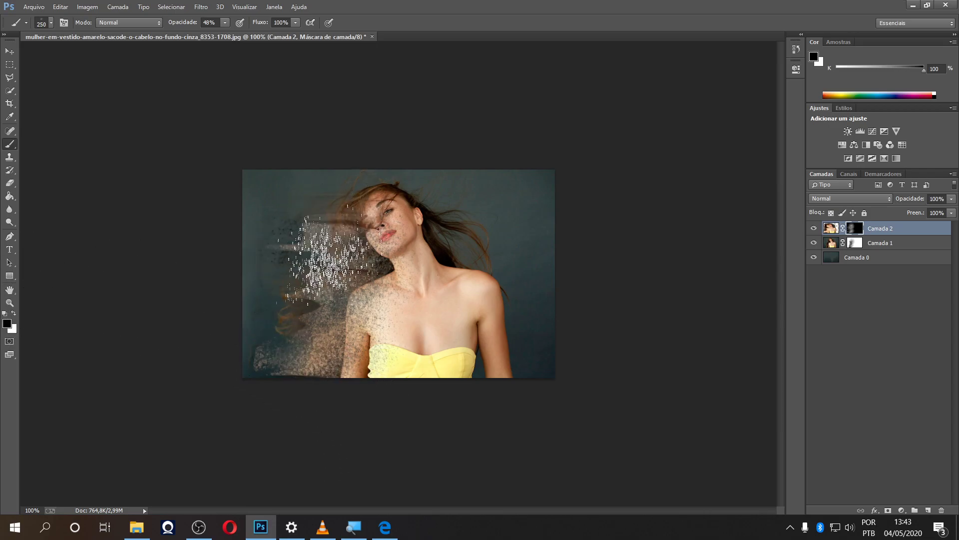
pyautogui.moveTo(315, 226)
pyautogui.mouseDown()
pyautogui.moveTo(304, 299)
pyautogui.moveTo(296, 265)
pyautogui.moveTo(321, 240)
pyautogui.moveTo(220, 299)
pyautogui.mouseUp()
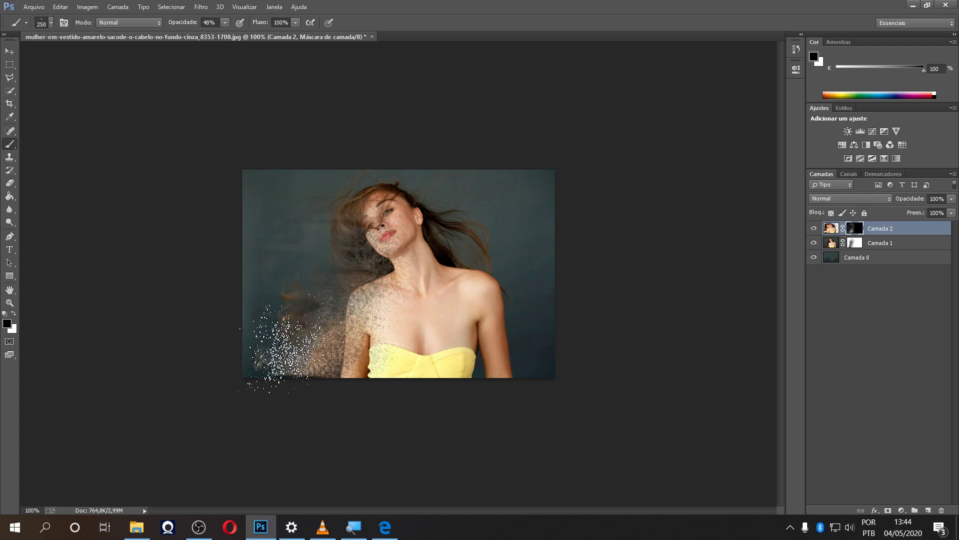
pyautogui.moveTo(325, 285)
pyautogui.mouseDown()
pyautogui.moveTo(304, 245)
pyautogui.moveTo(246, 277)
pyautogui.moveTo(296, 282)
pyautogui.moveTo(294, 230)
pyautogui.moveTo(317, 242)
pyautogui.moveTo(307, 322)
pyautogui.moveTo(289, 365)
pyautogui.moveTo(306, 224)
pyautogui.moveTo(297, 348)
pyautogui.mouseUp()
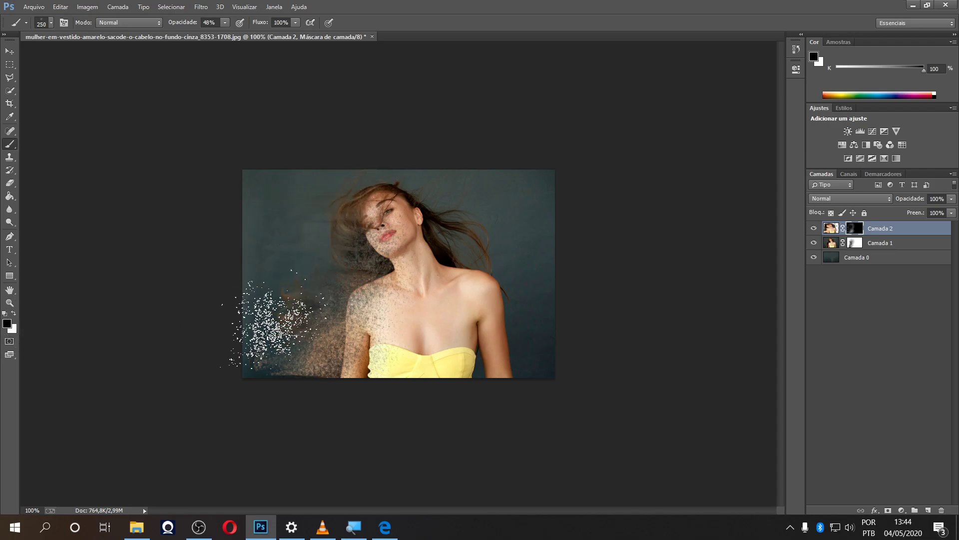
pyautogui.click(313, 307)
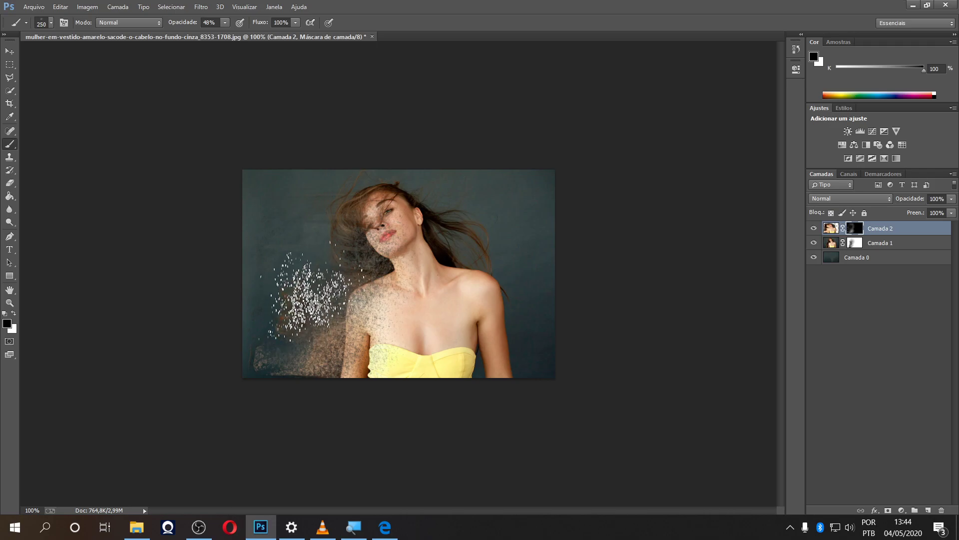